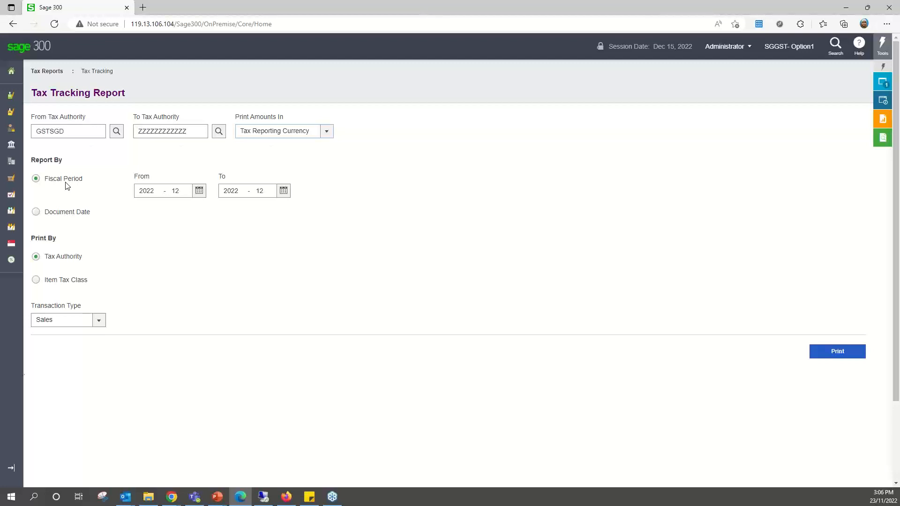
Set the end of the report's fiscal period range to period 01 of fiscal year 2023
click(284, 191)
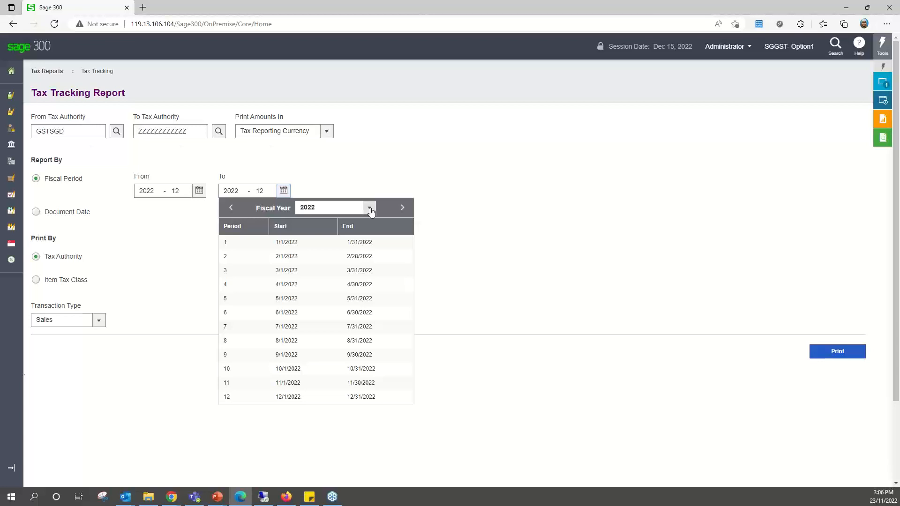
click(370, 209)
click(322, 304)
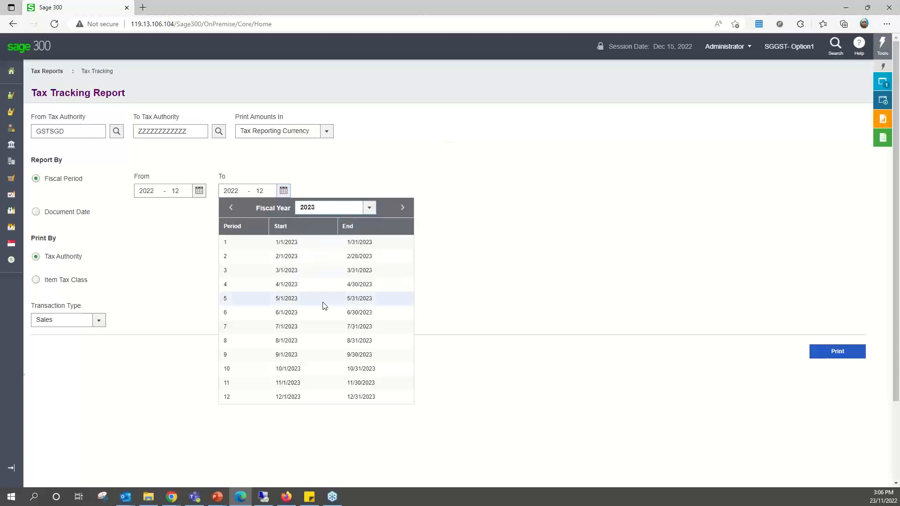
click(281, 241)
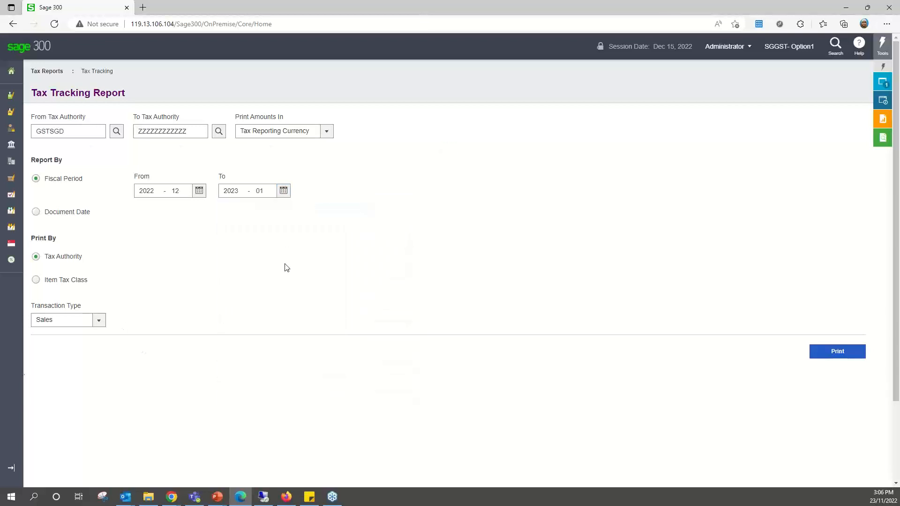
Print the tax tracking report by item tax class and advance to the next page of the output
click(36, 280)
click(845, 373)
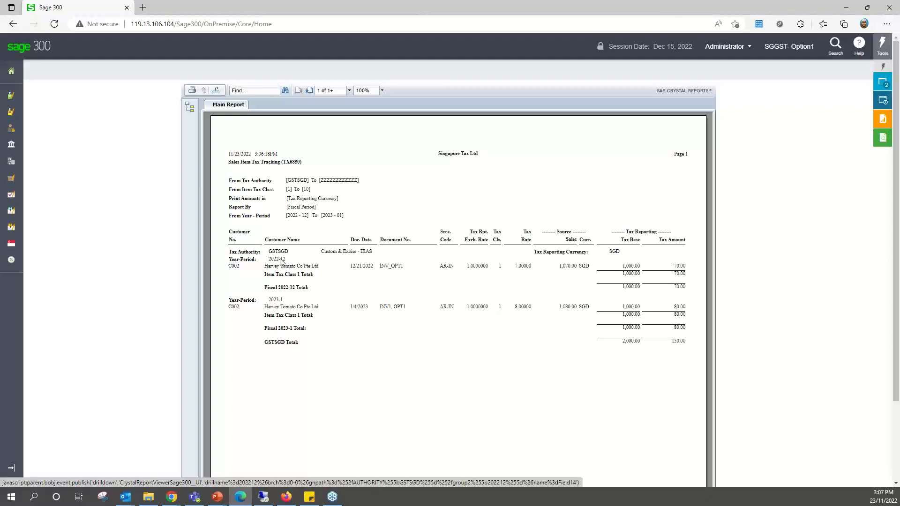
click(310, 90)
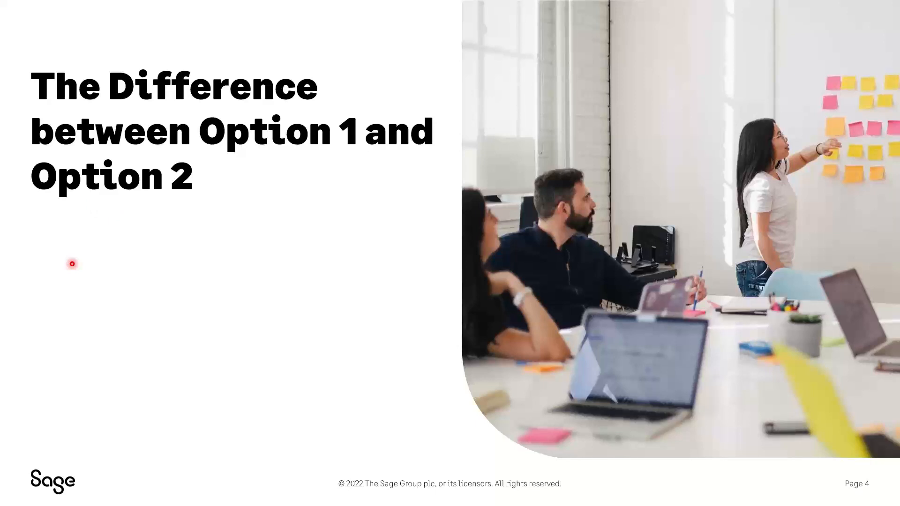
Switch to the Firefox window with the GST option2 company, maximize it, and open the Tax Tracking report in Tax Services
key(alt+Tab)
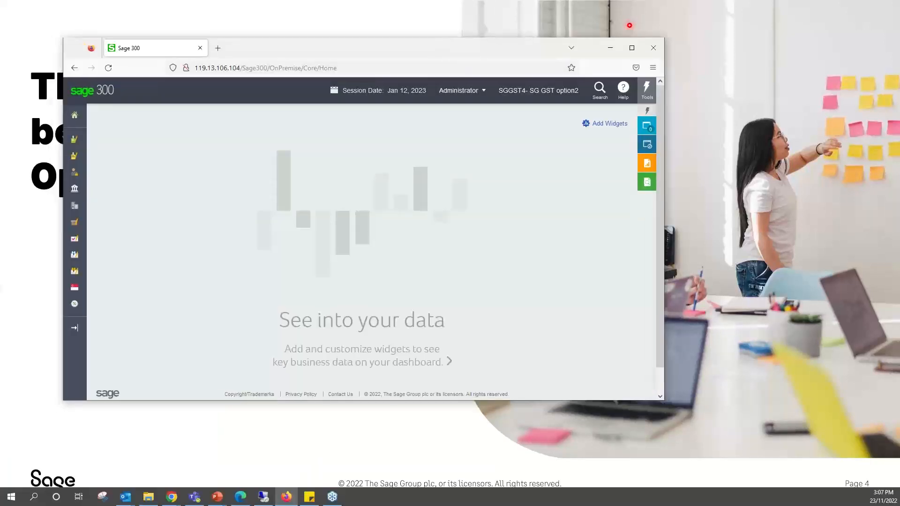
click(637, 45)
click(20, 268)
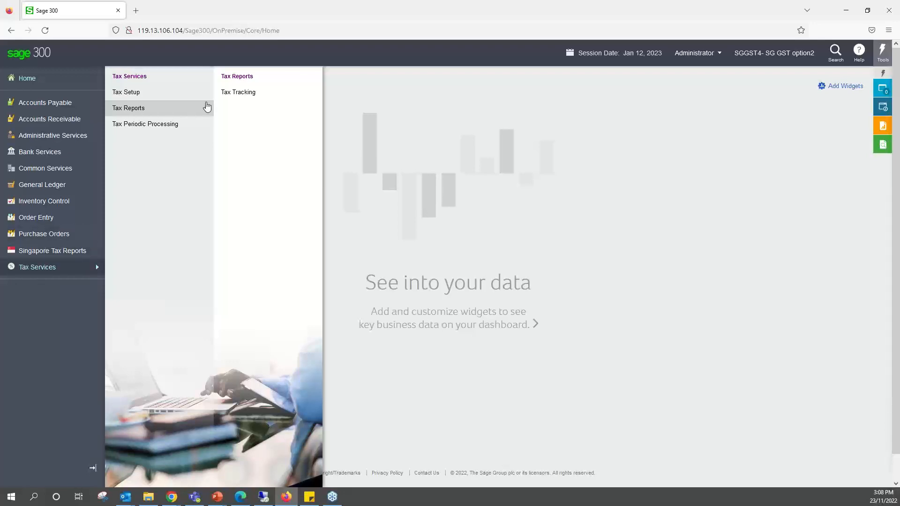
click(229, 93)
Set the starting tax authority to GSTSGD and have the amounts printed in Tax Reporting Currency
click(81, 141)
text(GSTSGD)
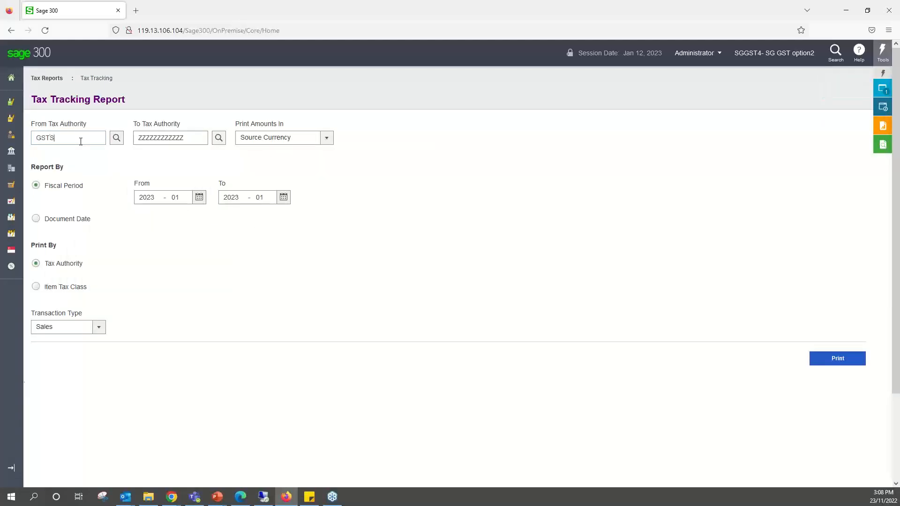
click(320, 146)
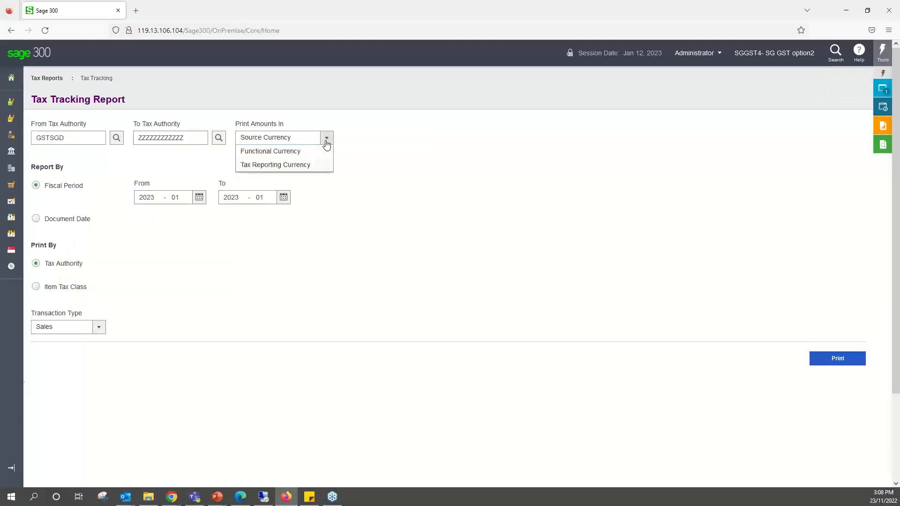
click(316, 165)
click(327, 138)
click(302, 179)
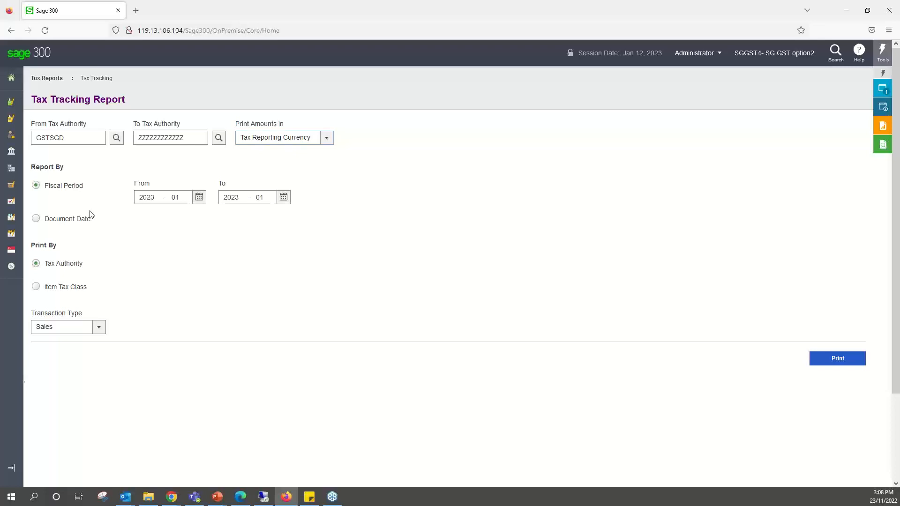
Set the start of the report's fiscal period range to period 12 of fiscal year 2022
click(199, 198)
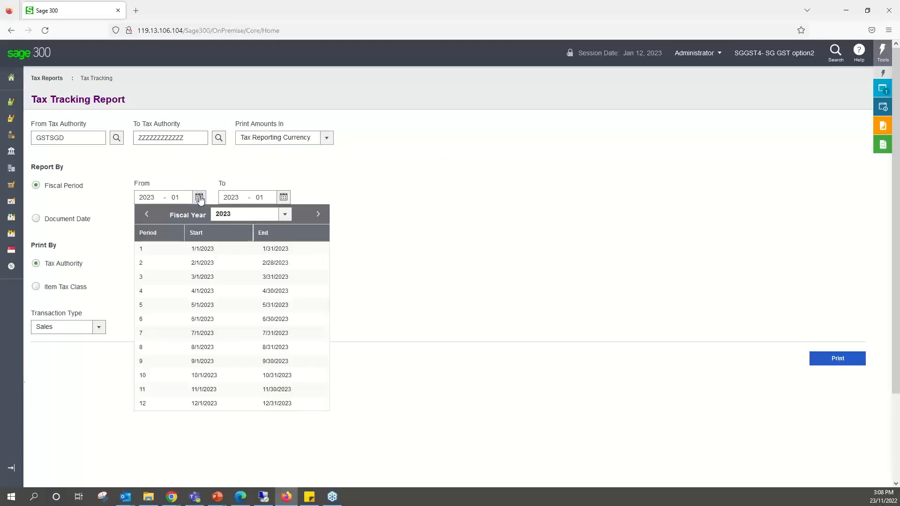
click(284, 214)
click(245, 299)
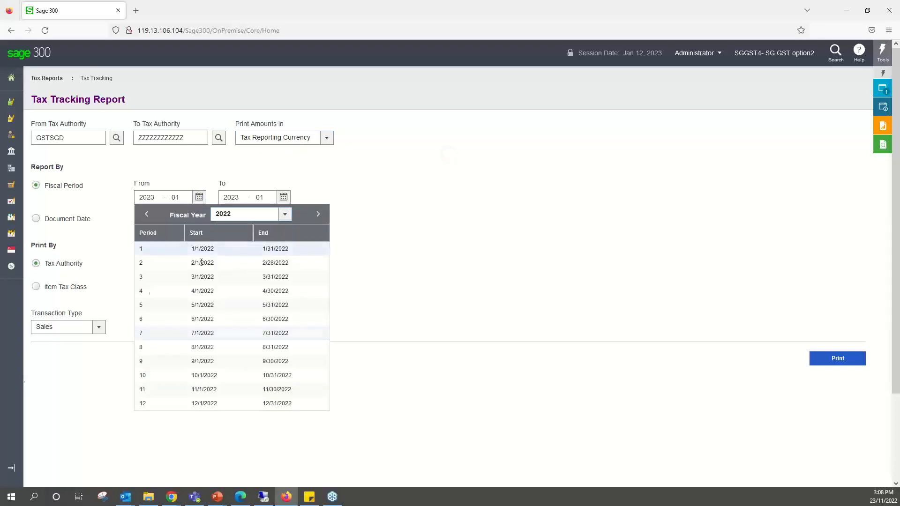
click(193, 404)
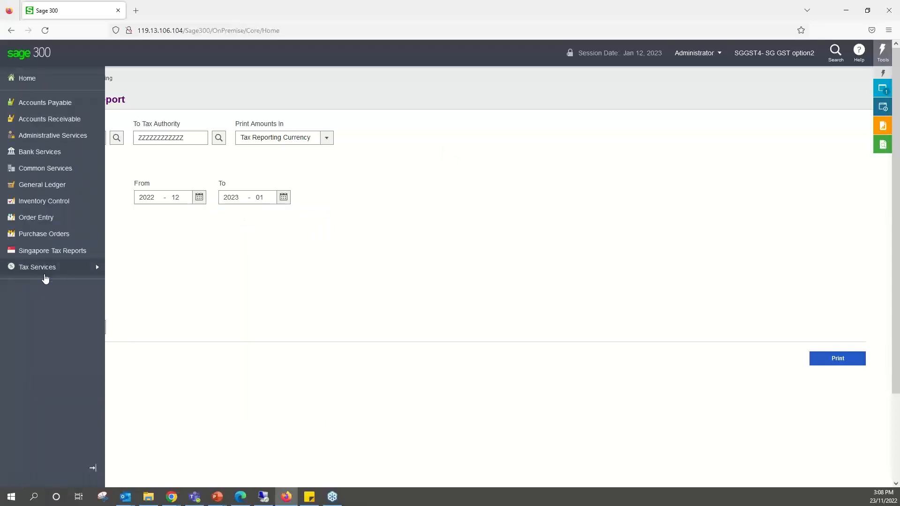
Print the option2 company's tax tracking report by item tax class and advance to the output's next page
click(36, 287)
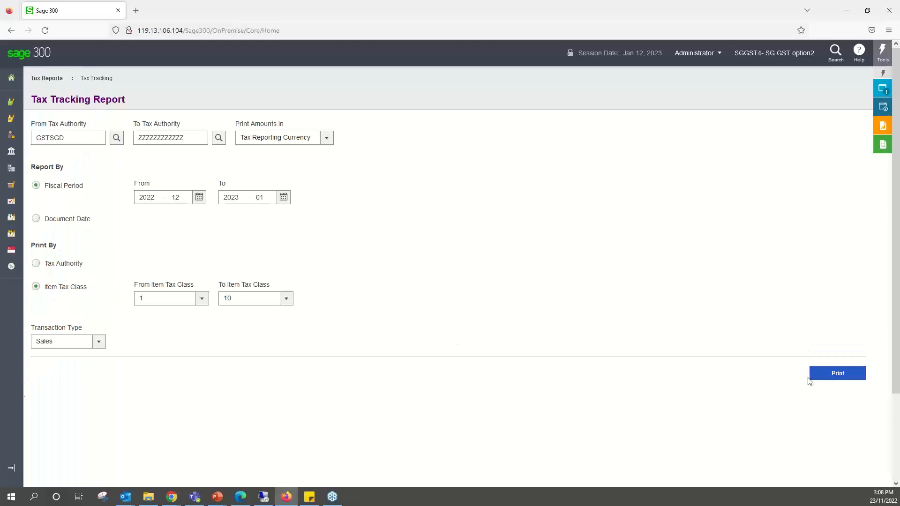
click(825, 375)
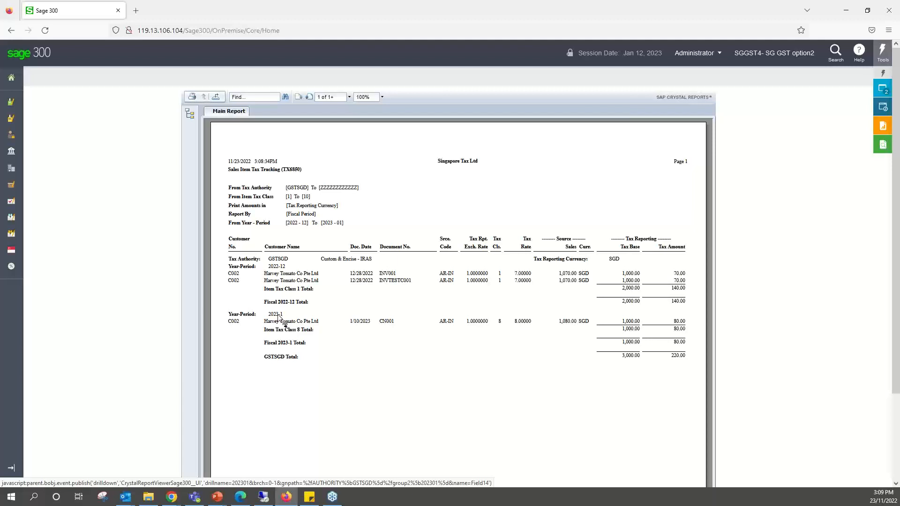
click(309, 97)
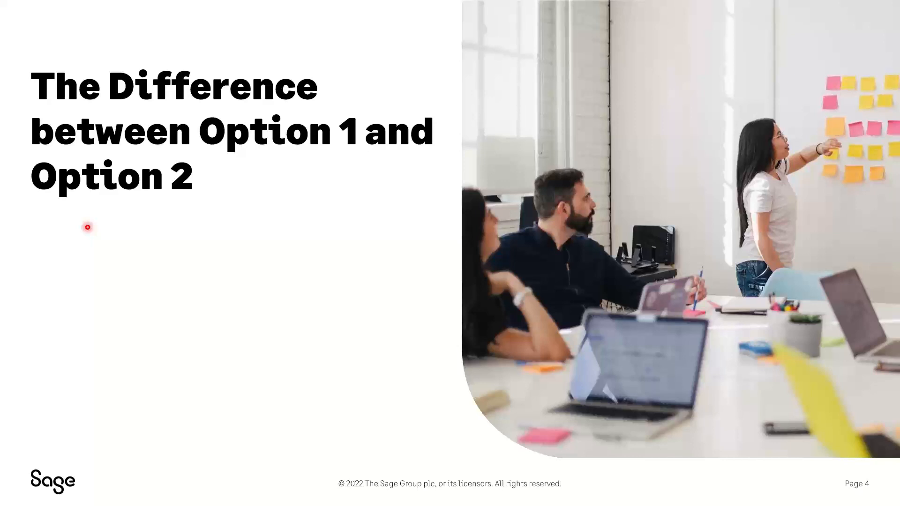
key(Right)
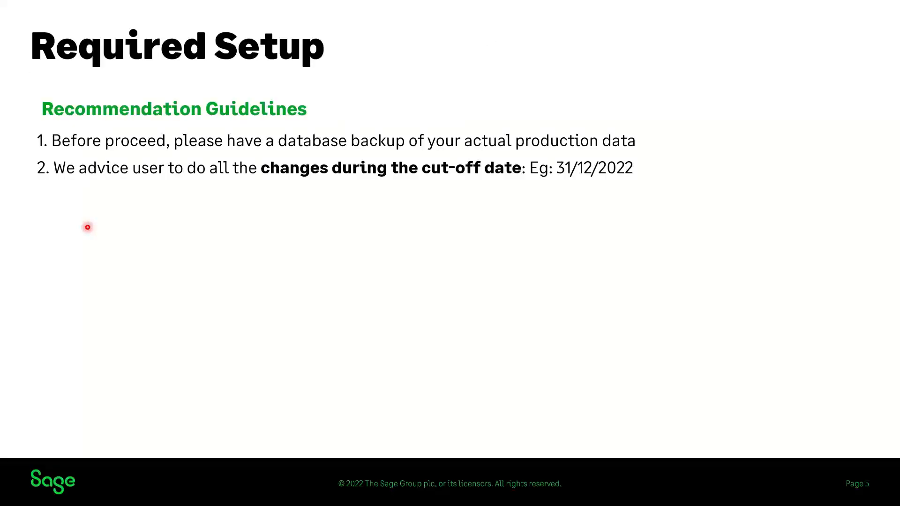
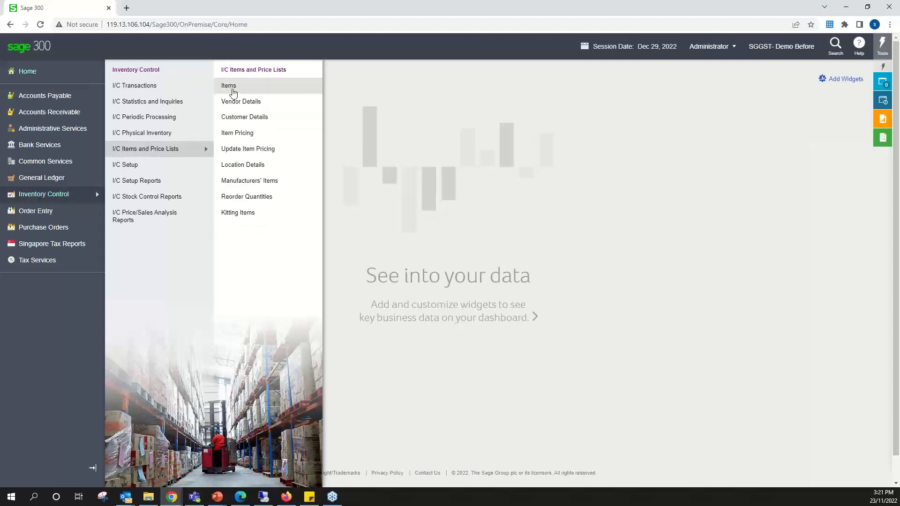
Open I/C Items, export all item record types to an Excel file, and download it
click(233, 92)
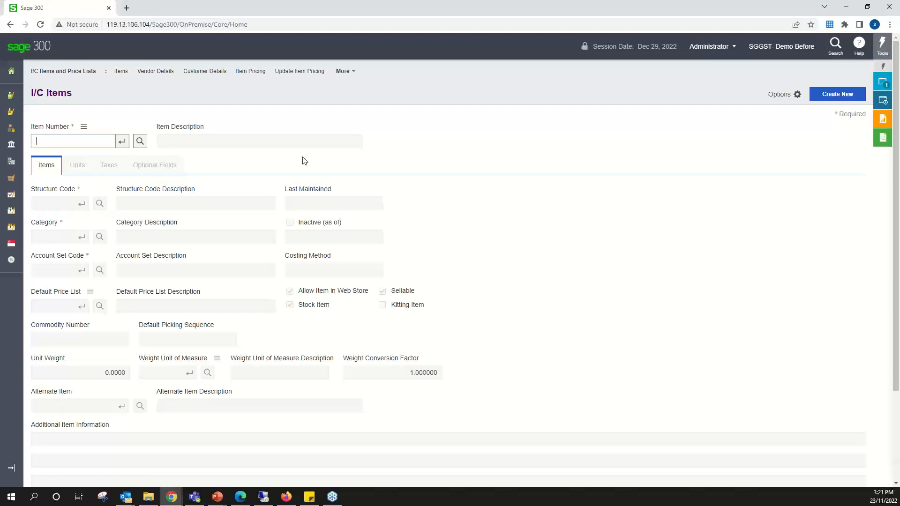
click(784, 99)
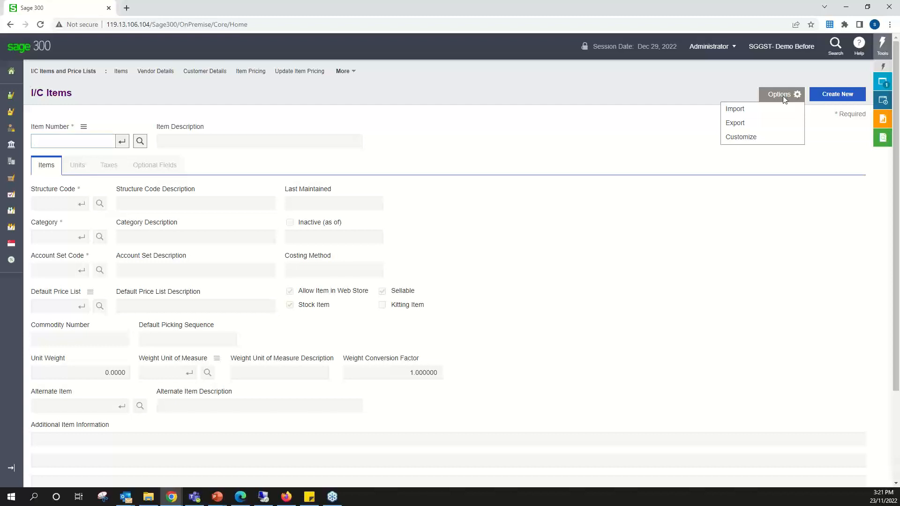
click(735, 123)
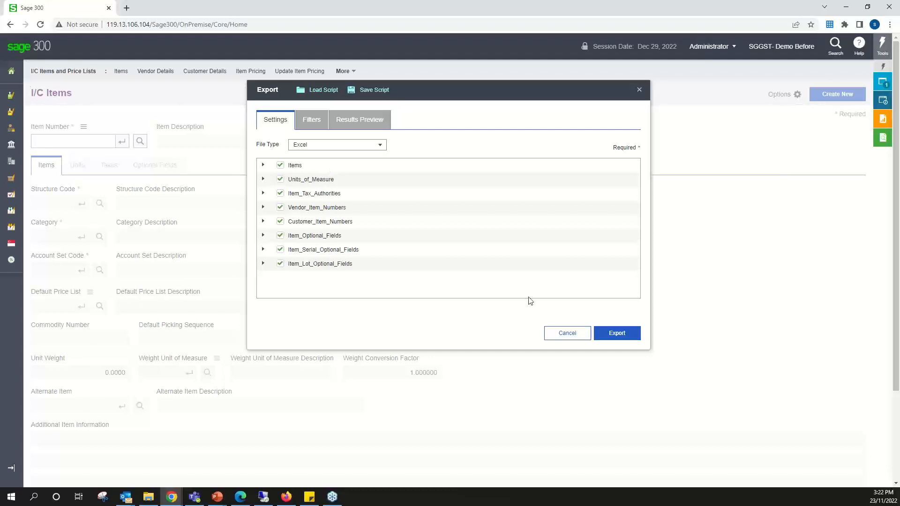
click(608, 340)
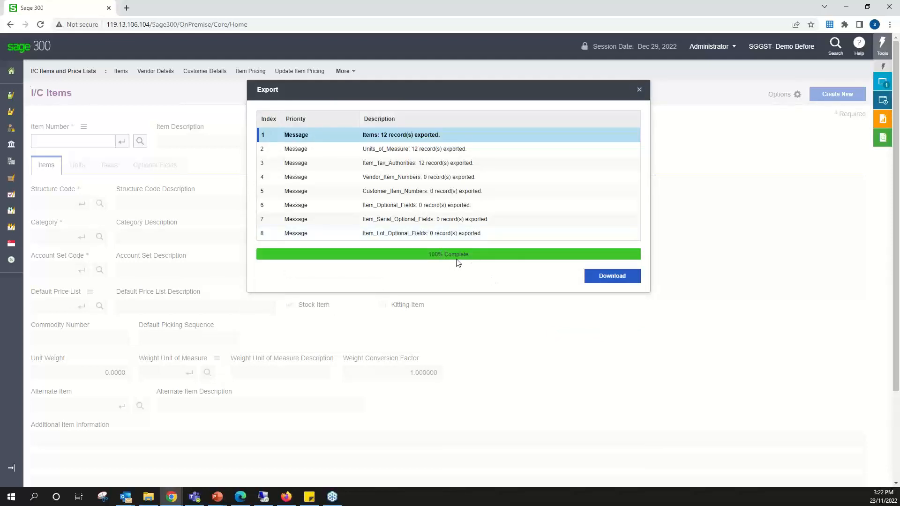
click(606, 277)
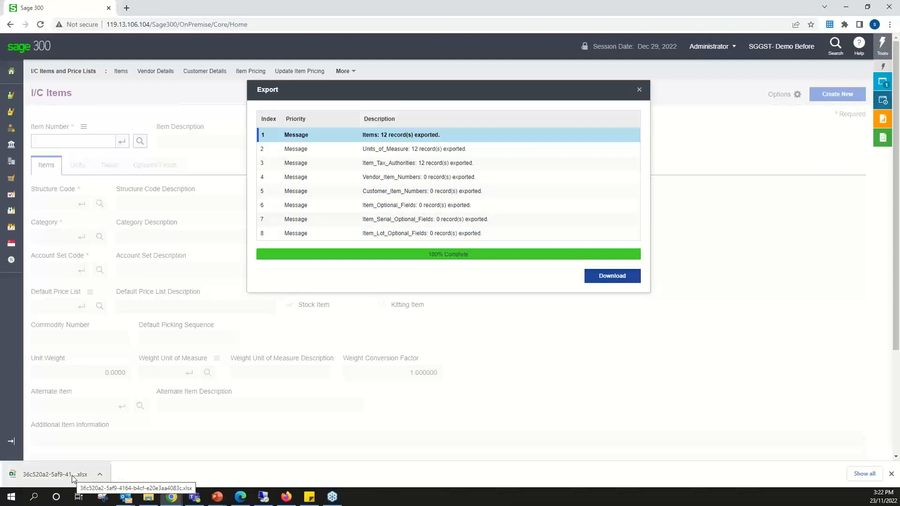
Open the downloaded item export workbook in Excel, maximize its window, and enable it for editing
click(55, 474)
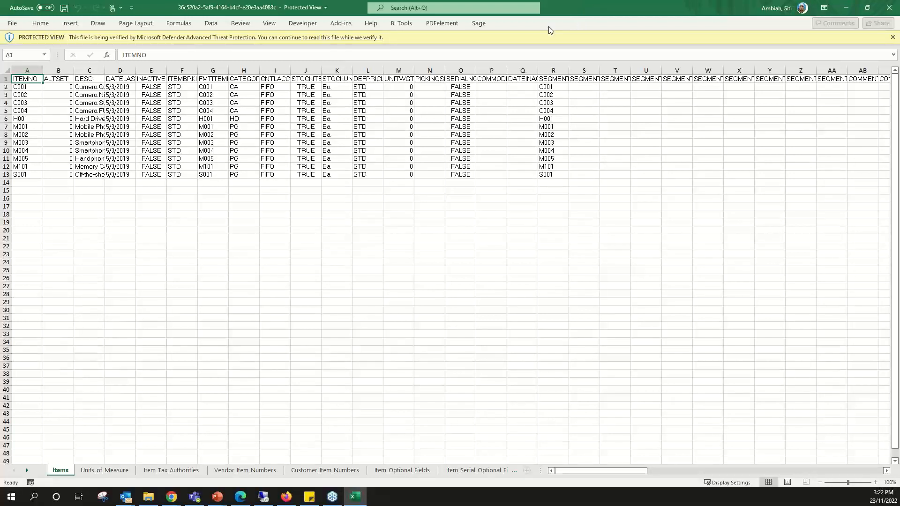
drag(584, 8, 431, 109)
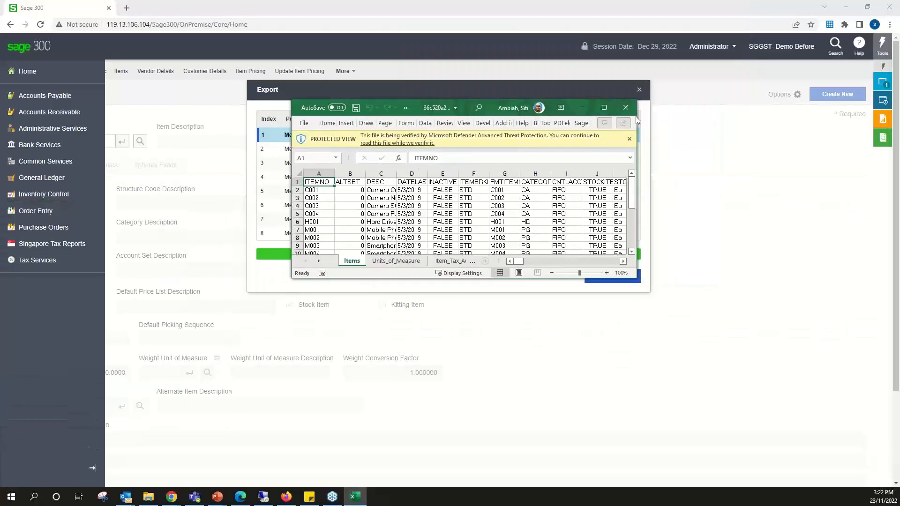
click(604, 107)
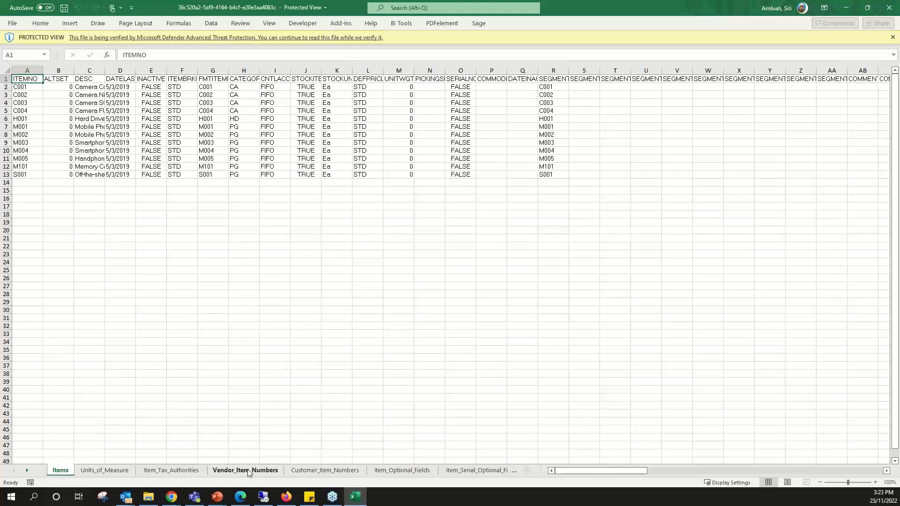
click(495, 38)
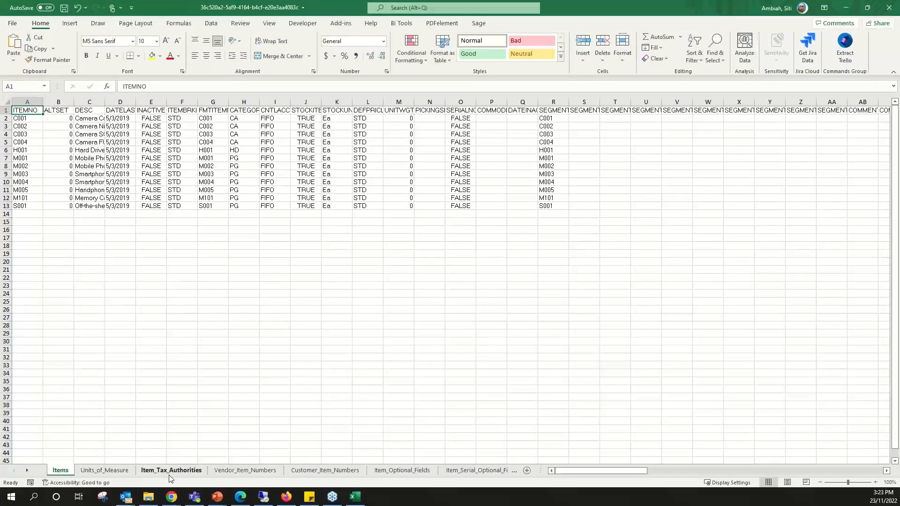
Show the Item_Tax_Authorities sheet and widen the SALESTAXCL and PURCHTAXCL columns so their full headers fit
click(170, 471)
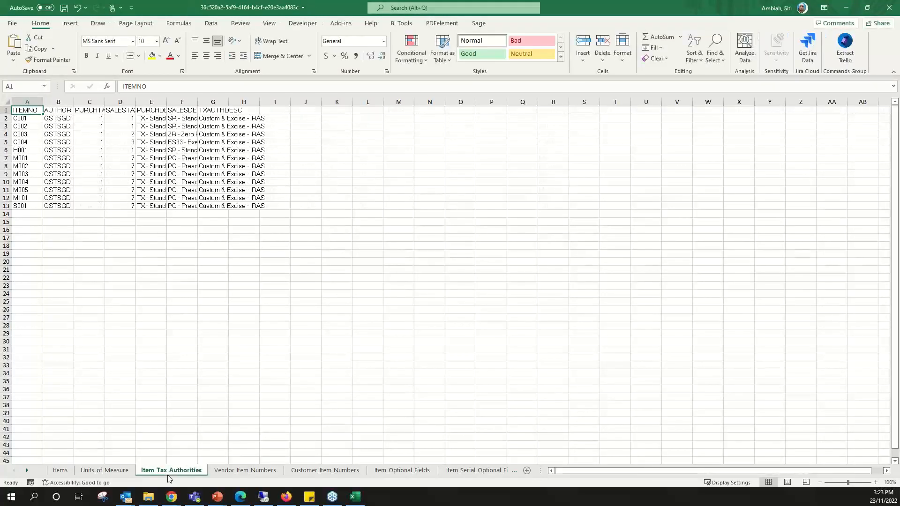
click(142, 326)
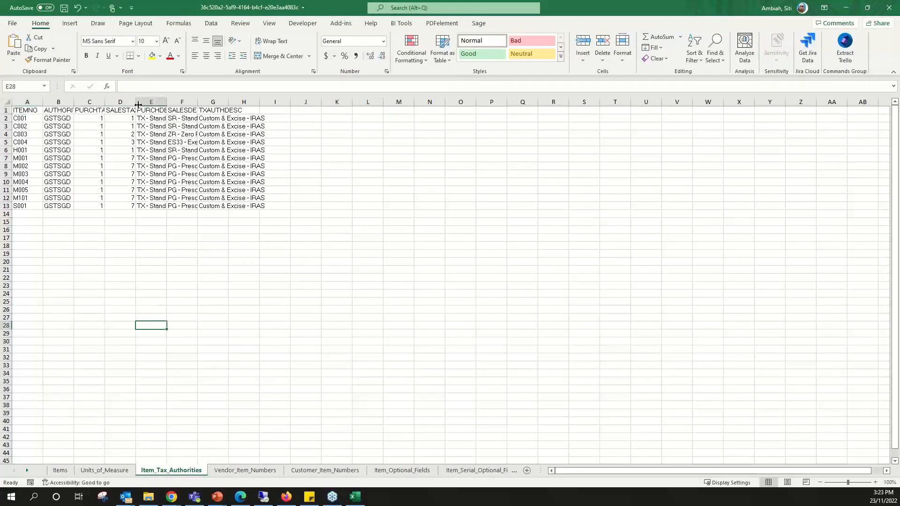
drag(138, 101, 245, 101)
drag(104, 100, 172, 100)
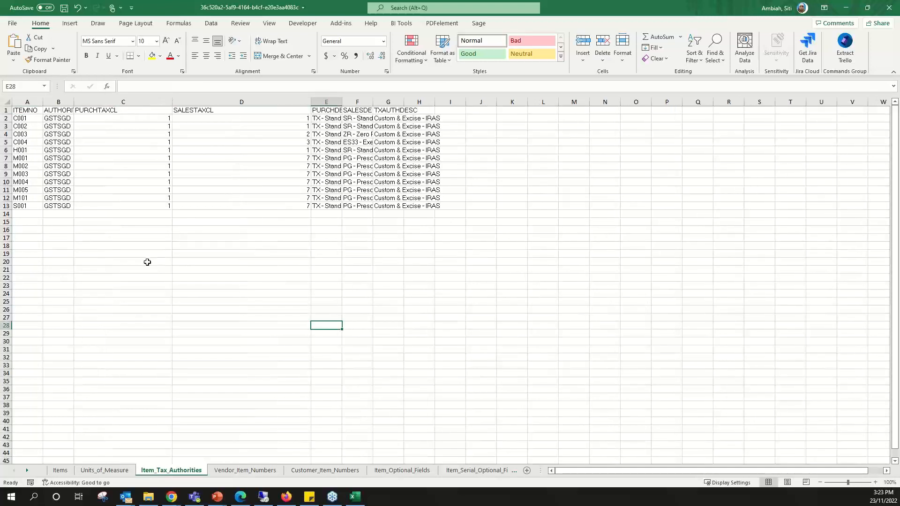
Examine the purchase and sales tax class columns, PURCHTAXCL and SALESTAXCL, by selecting them together and individually
click(148, 103)
drag(147, 102, 206, 102)
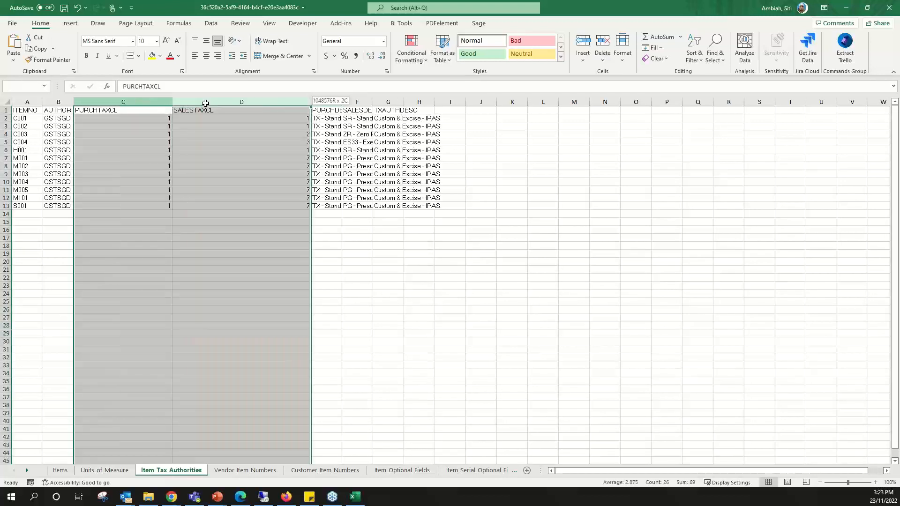
click(219, 237)
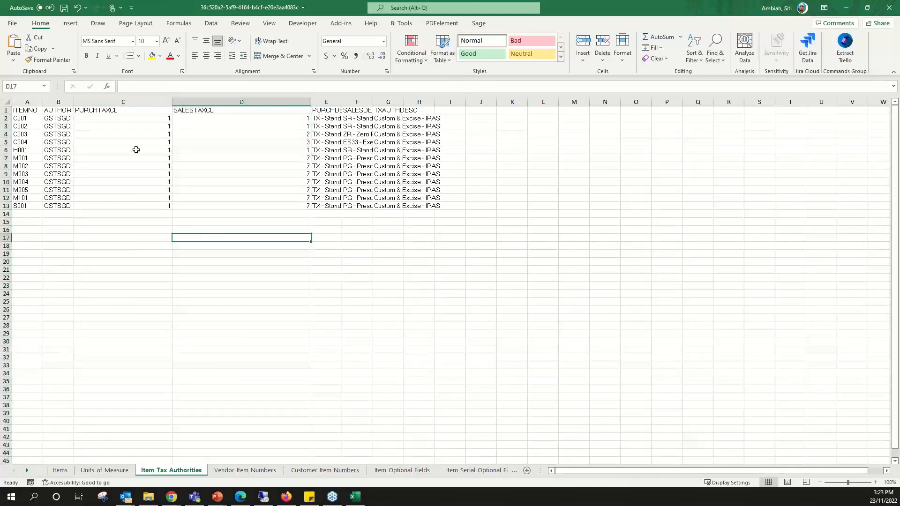
click(118, 101)
click(207, 100)
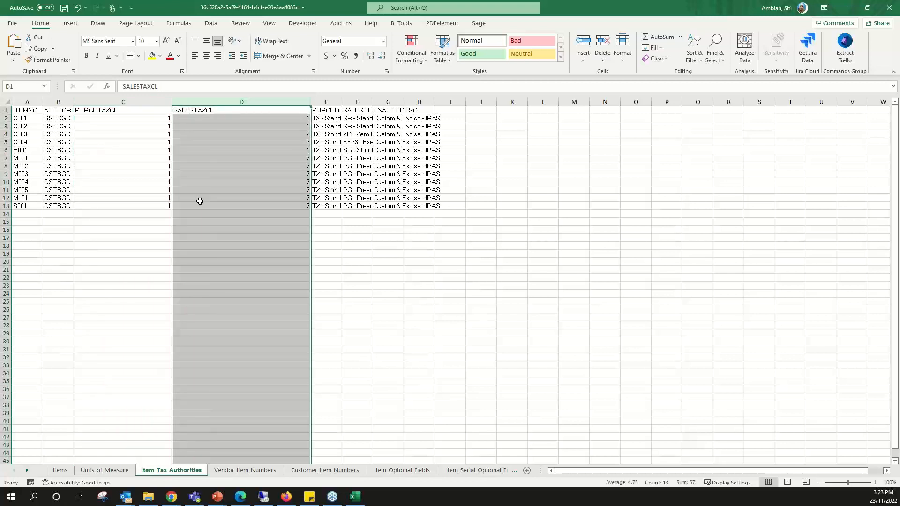
click(113, 102)
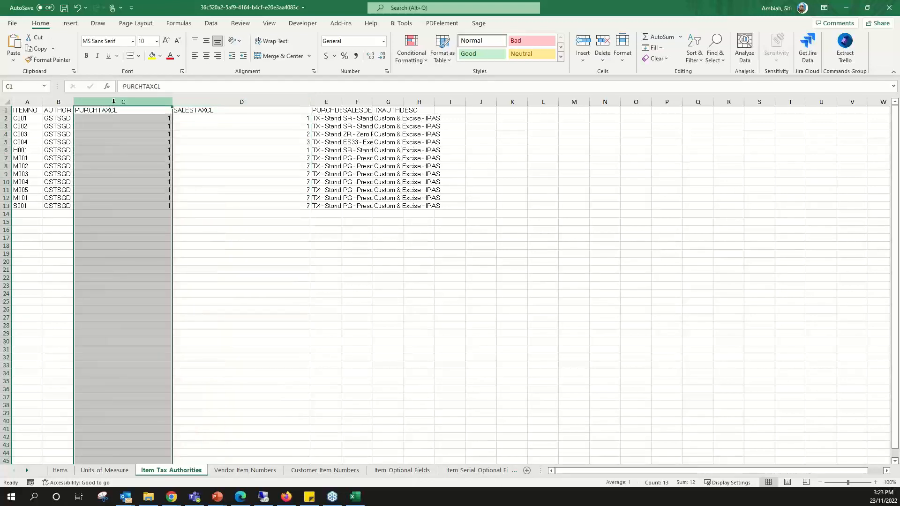
click(226, 101)
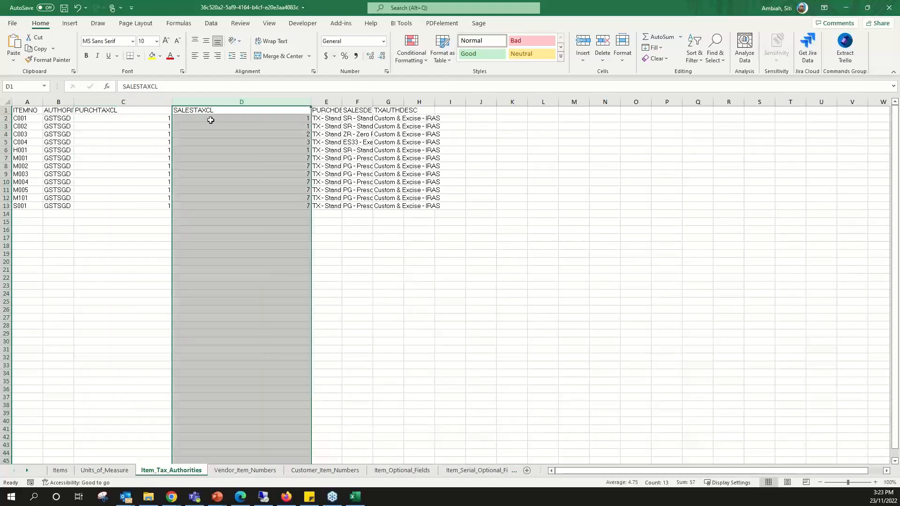
Widen the PURCHDESC, SALESDESC and TXAUTHDESC columns to show their full text, and select item C001 in the first data row
drag(342, 102, 599, 95)
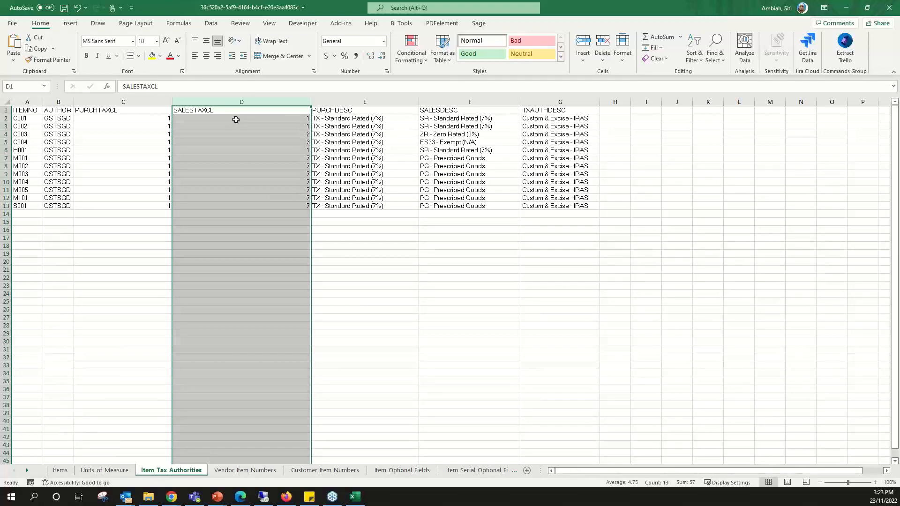
click(25, 119)
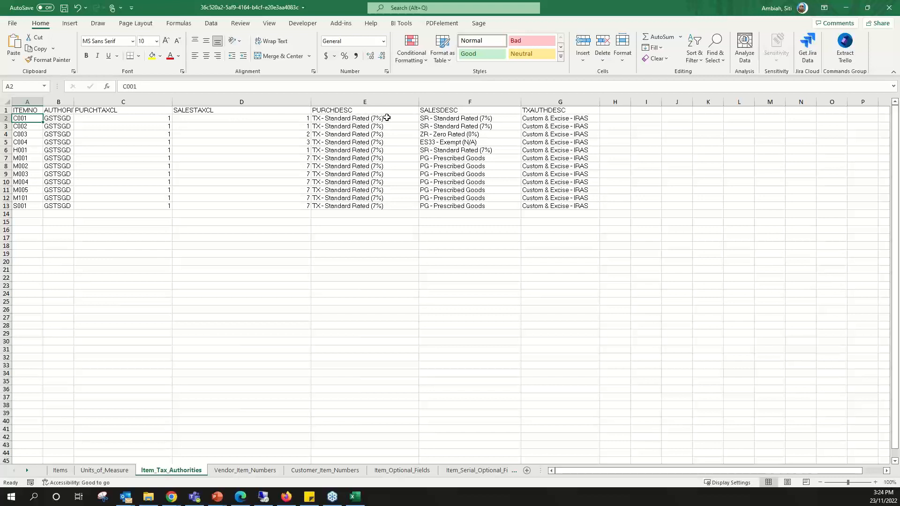
Switch to Sage 300, load item C001 in I/C Items, and show its sales and purchase tax classes
drag(329, 6, 261, 294)
click(639, 90)
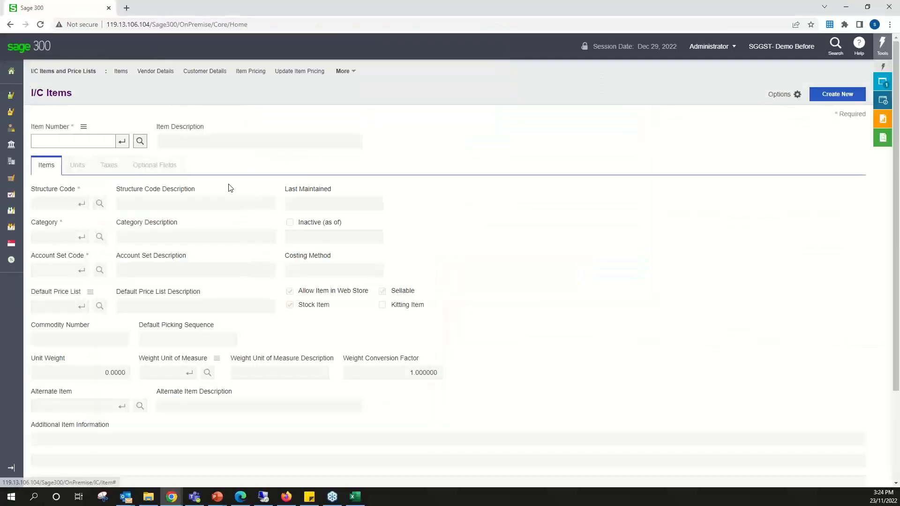
click(74, 142)
text(C0)
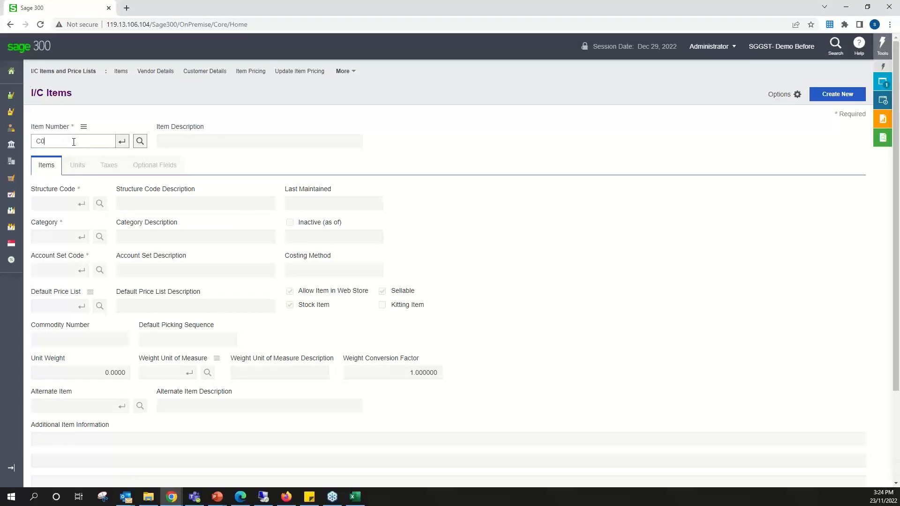
text(01)
key(Tab)
scroll(73, 142, down, 1)
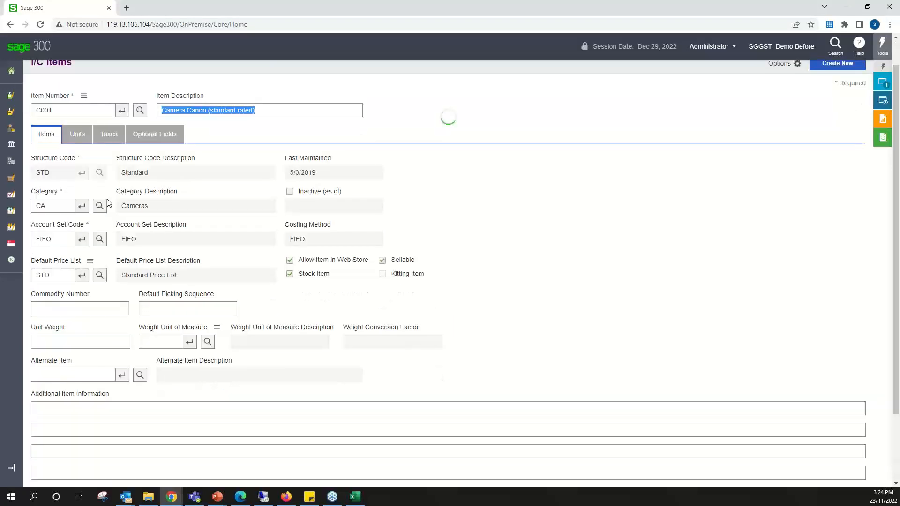
click(110, 136)
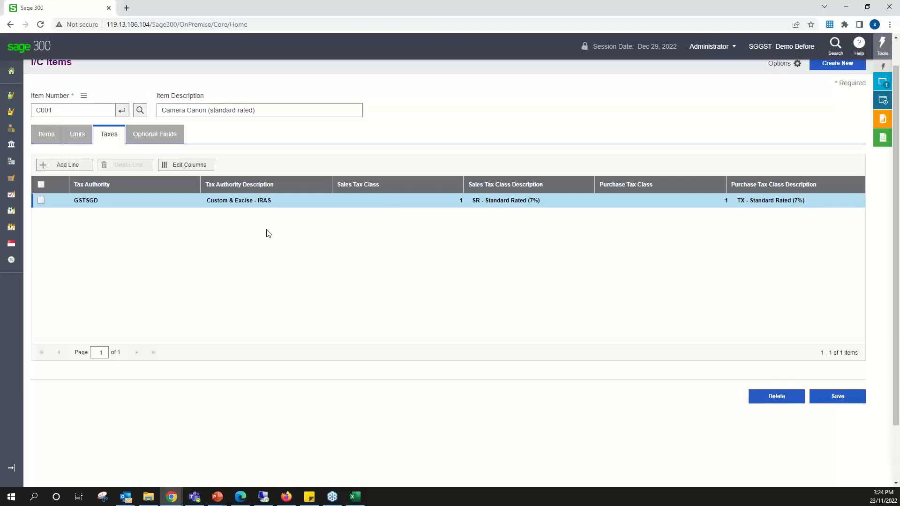
Switch back to the exported workbook in Excel and set SALESTAXCL to 8 for items C001 and C002
click(355, 498)
click(398, 292)
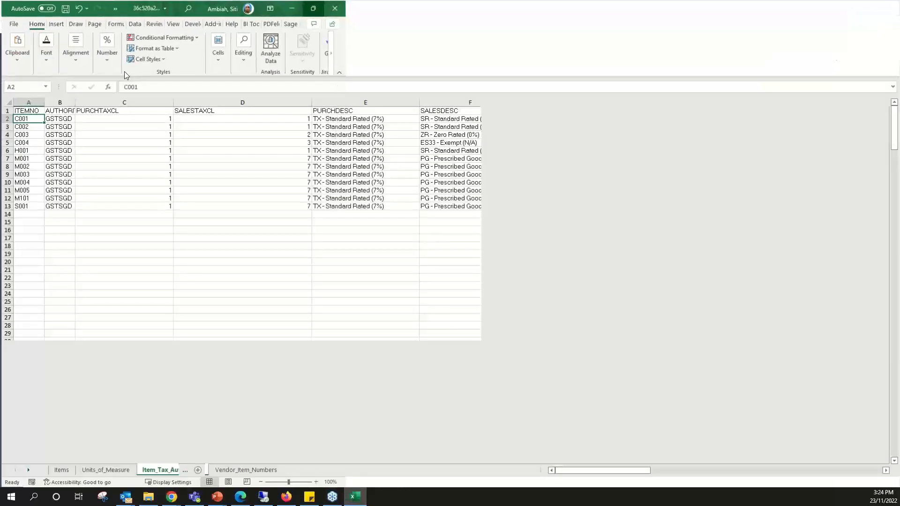
click(237, 118)
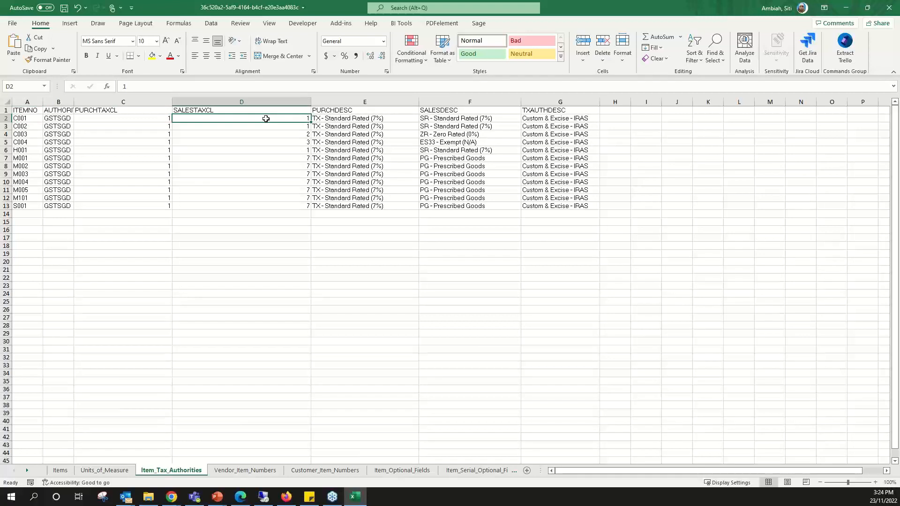
text(8)
key(Return)
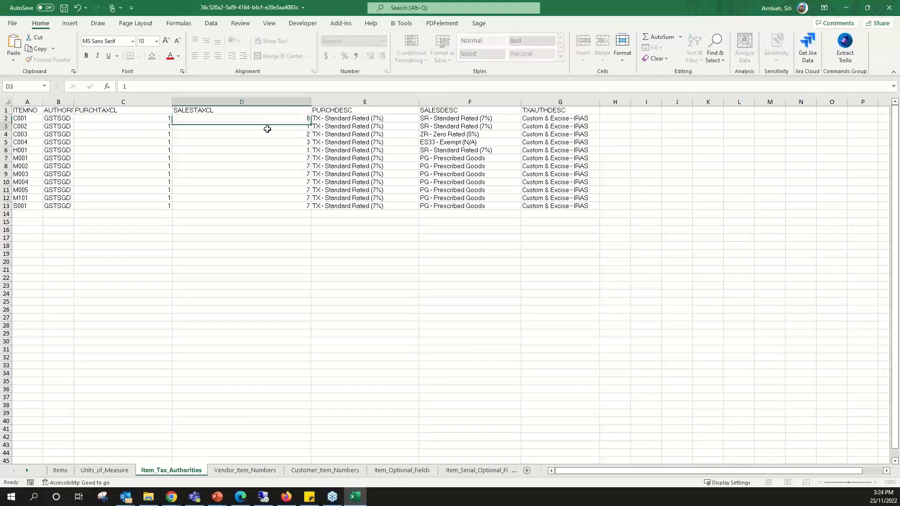
text(8)
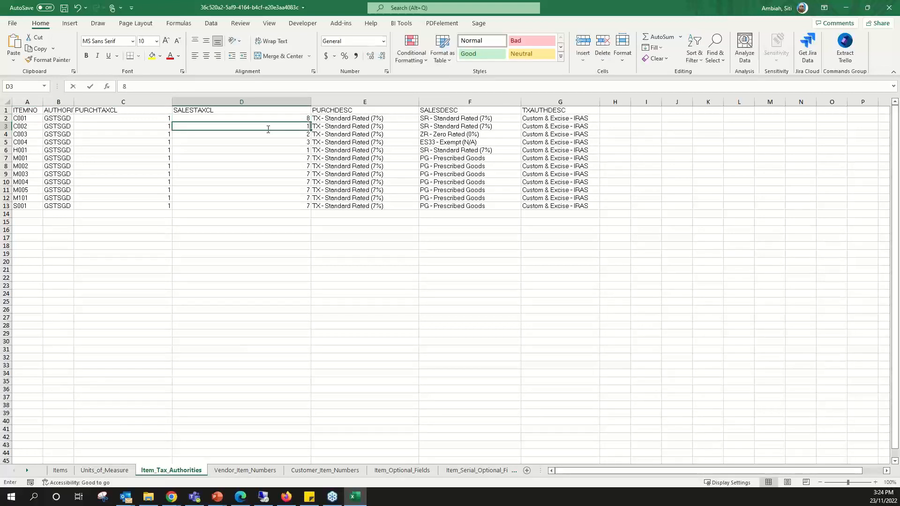
click(265, 237)
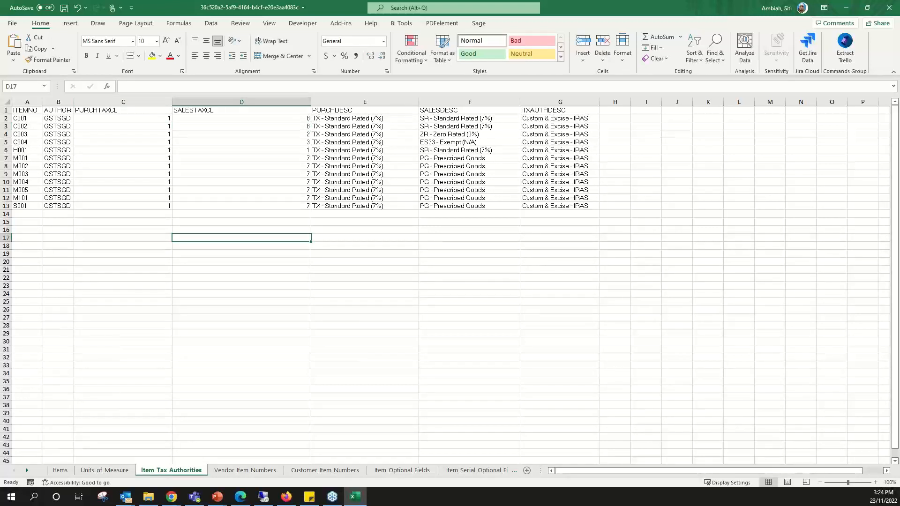
Save the workbook as itempricelist in the Desktop folder GSTRateChanges - demo, replacing the existing file
click(13, 24)
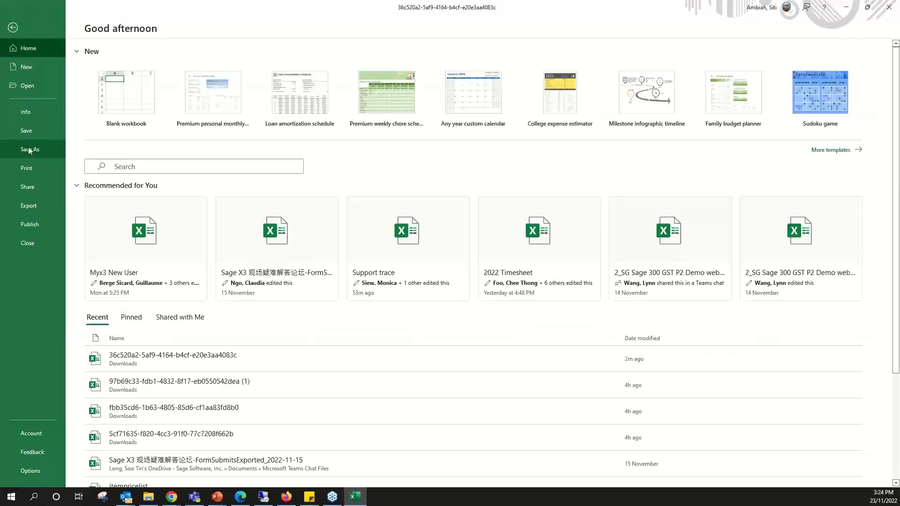
click(29, 149)
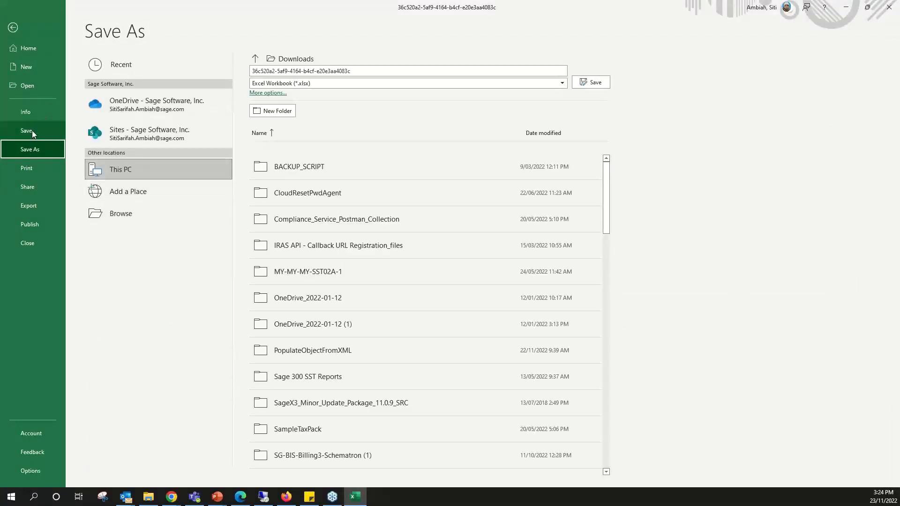
click(165, 213)
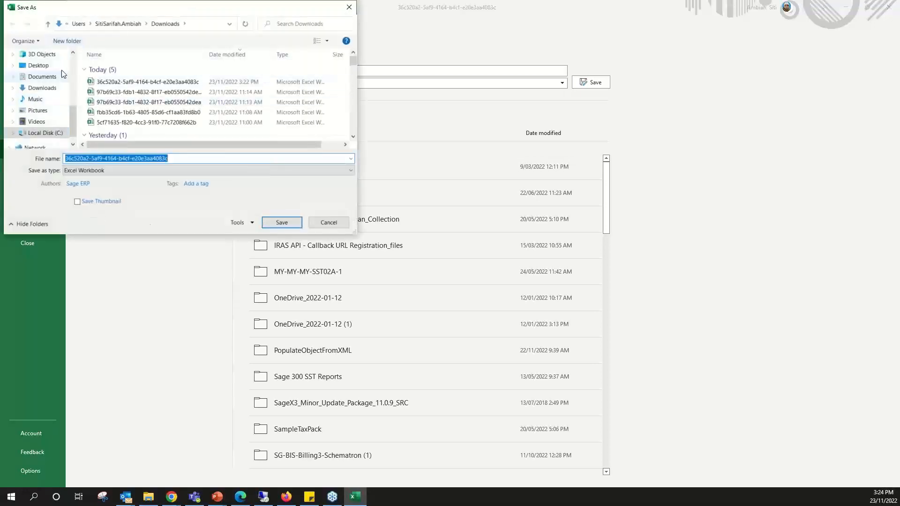
click(52, 66)
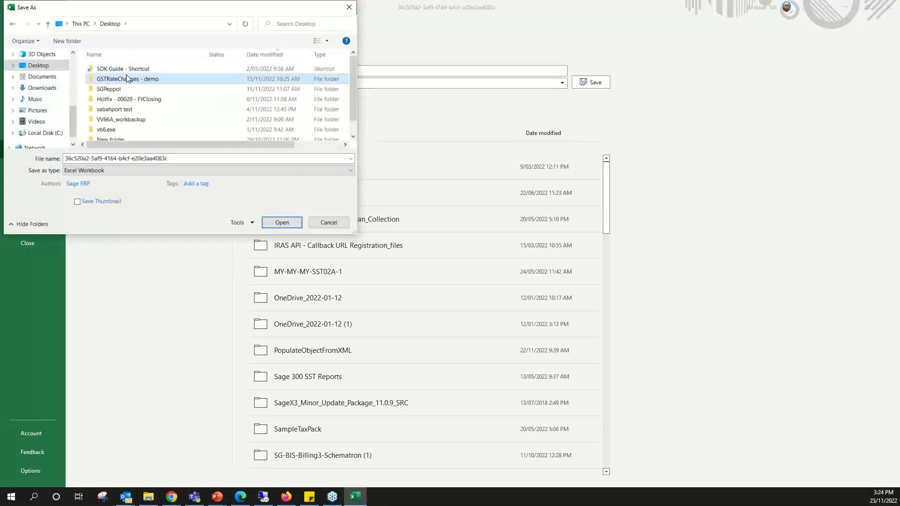
double_click(126, 78)
click(102, 68)
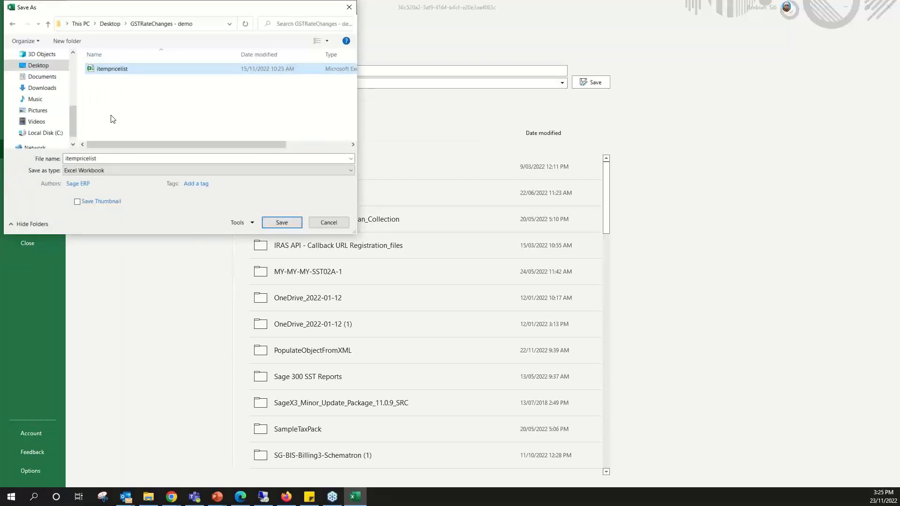
click(282, 222)
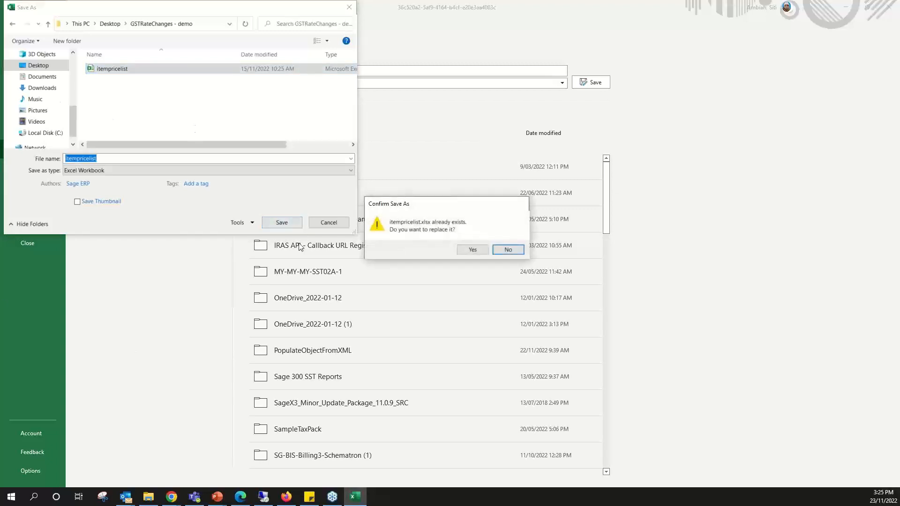
click(472, 249)
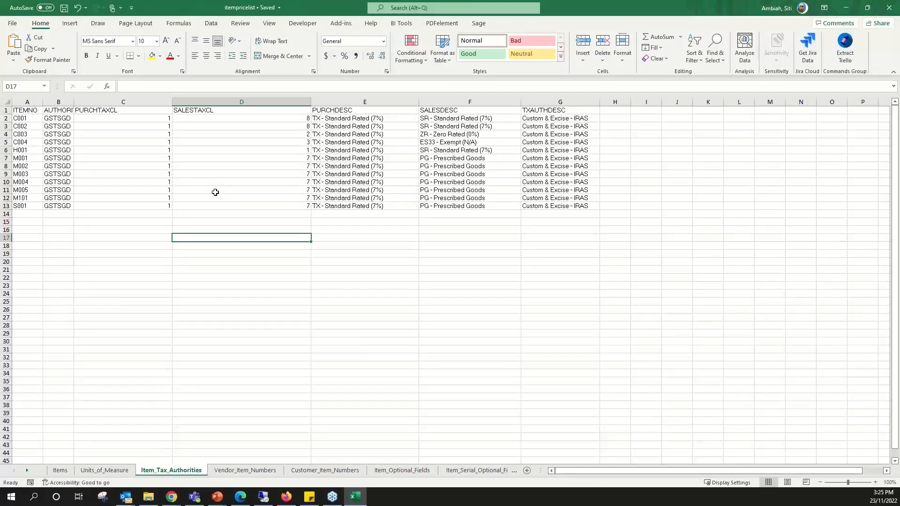
Close the saved itempricelist workbook and return to Sage 300
click(491, 275)
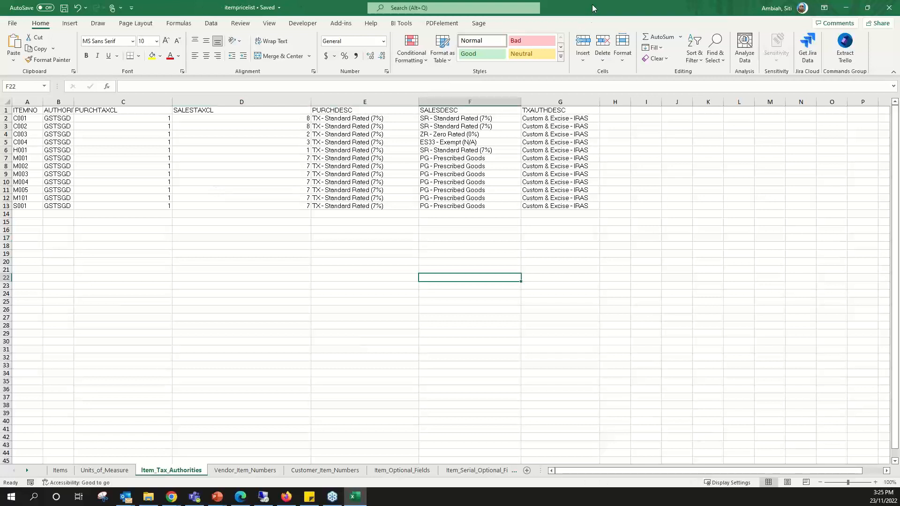
double_click(592, 8)
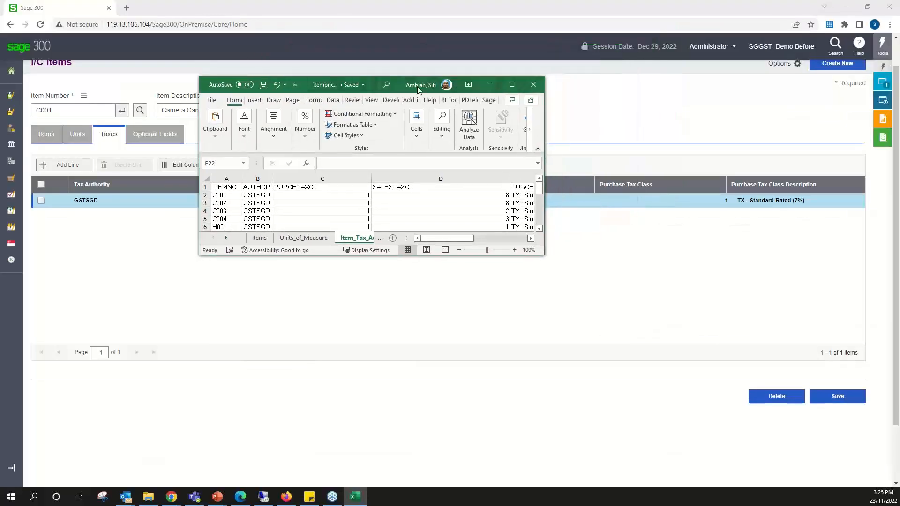
click(533, 85)
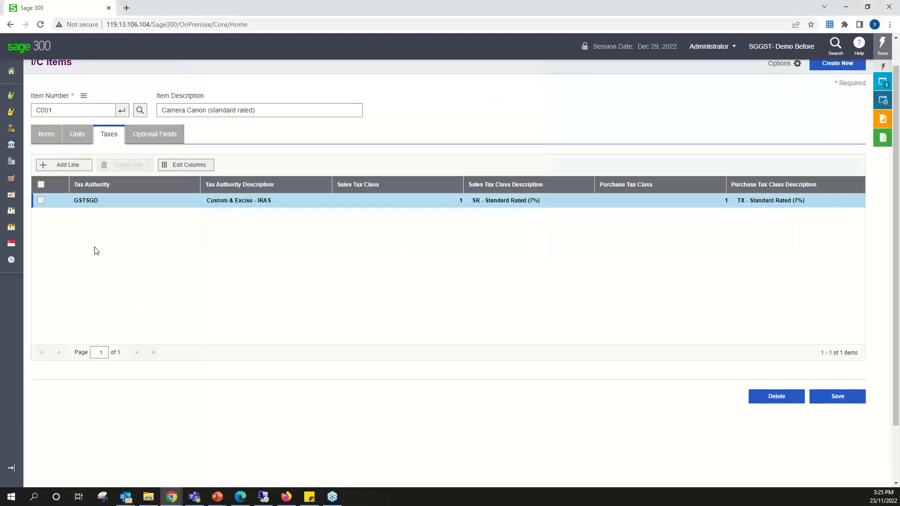
Close the current I/C Items screen and open a fresh Items screen from Inventory Control
mouse_move(11, 188)
mouse_move(882, 83)
click(862, 95)
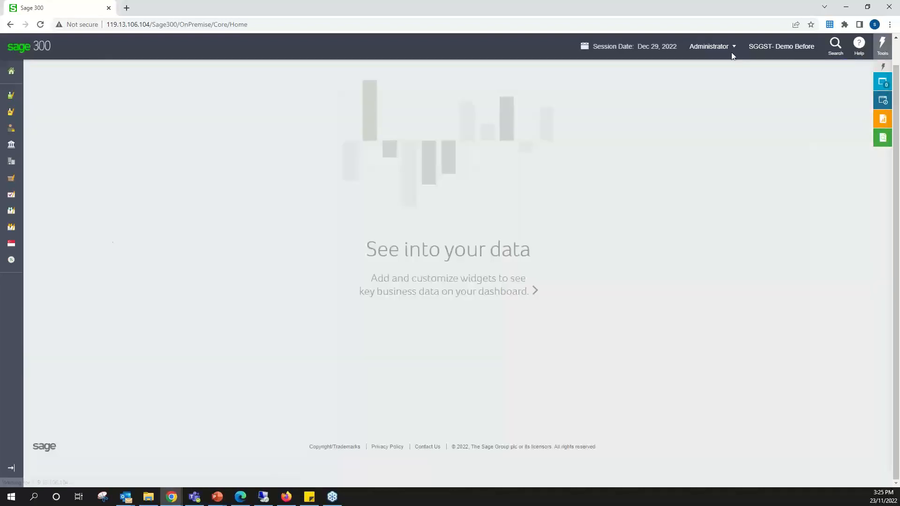
mouse_move(22, 243)
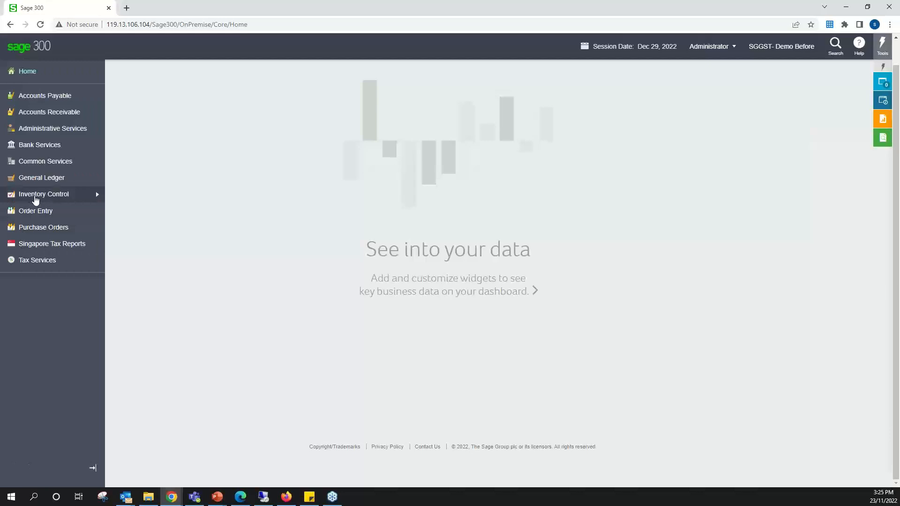
mouse_move(35, 199)
mouse_move(154, 154)
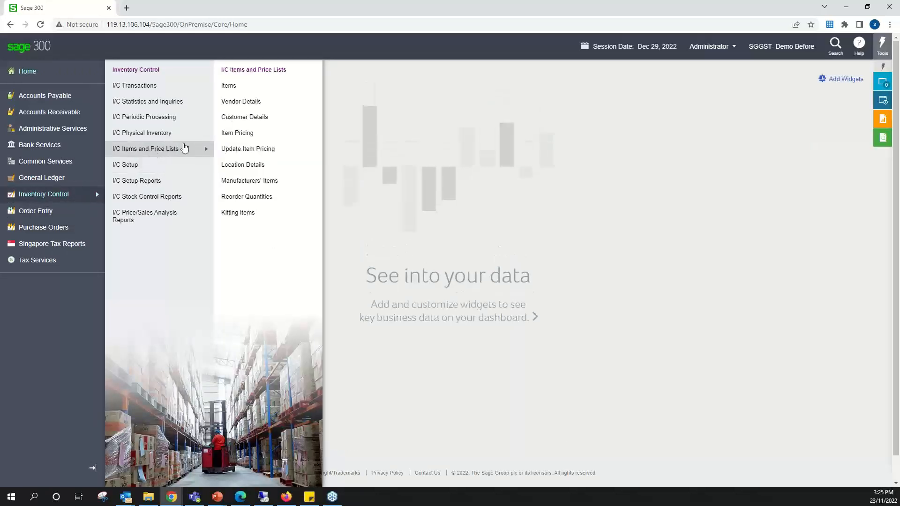
click(230, 85)
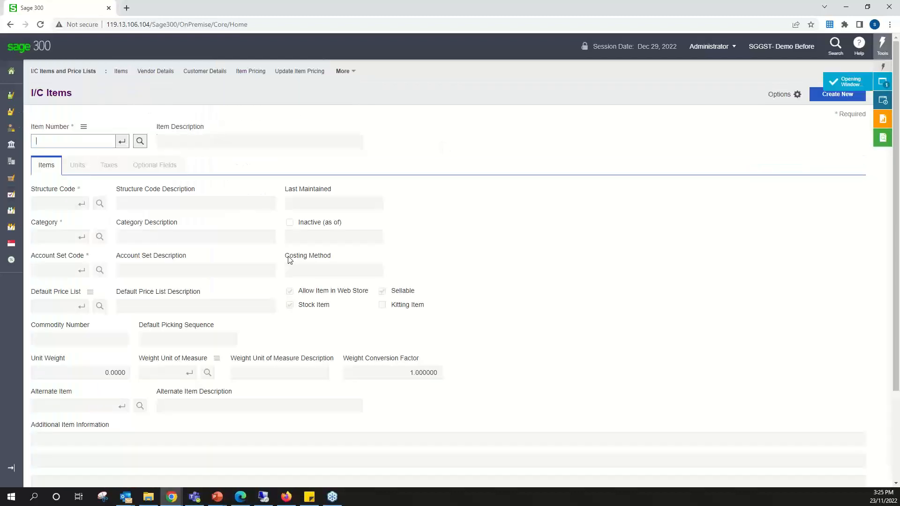
Import itempricelist.xlsx into I/C Items as an Excel file with the import type Update, and close the import results
click(790, 95)
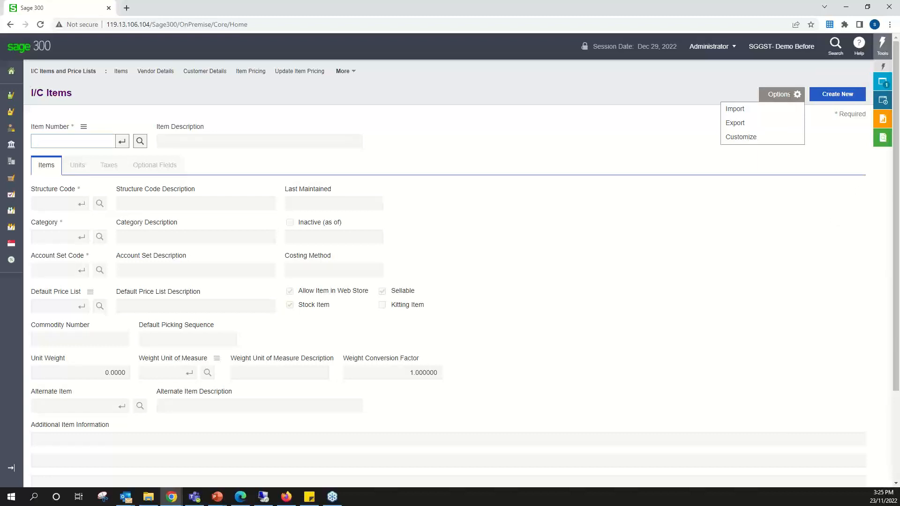
click(750, 115)
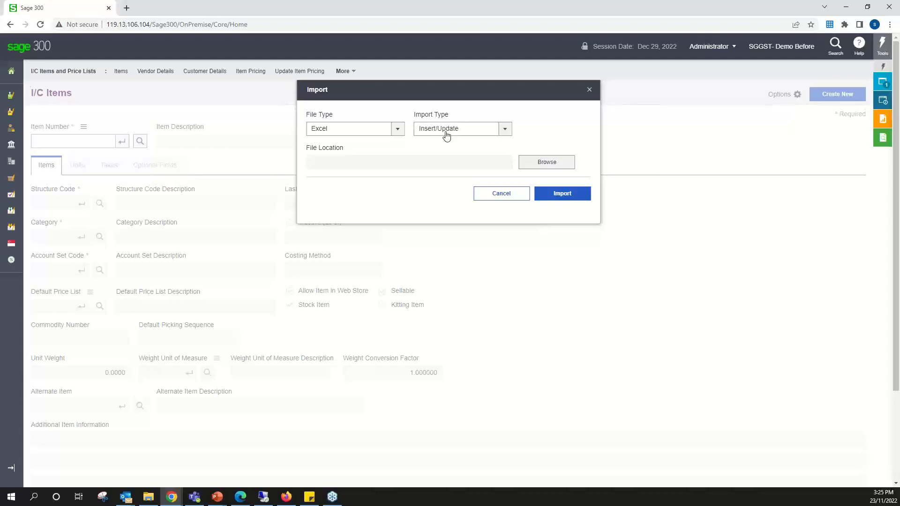
click(504, 130)
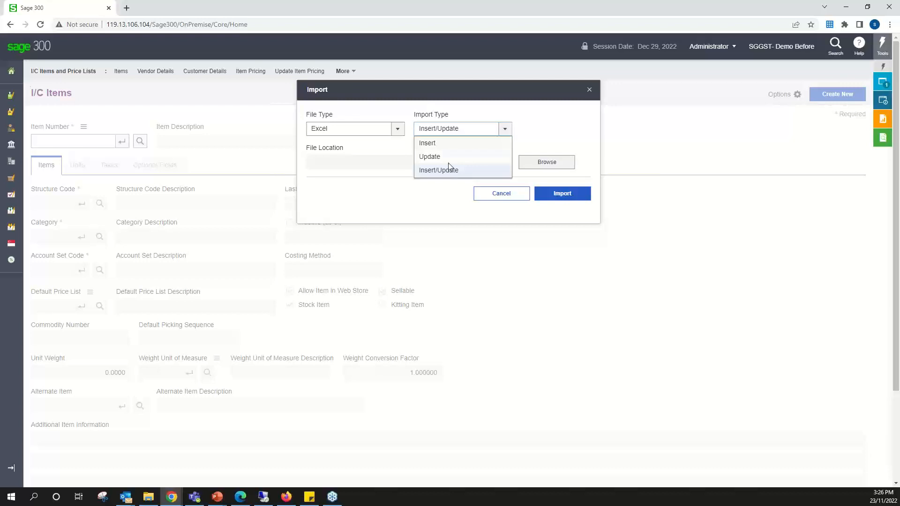
click(448, 158)
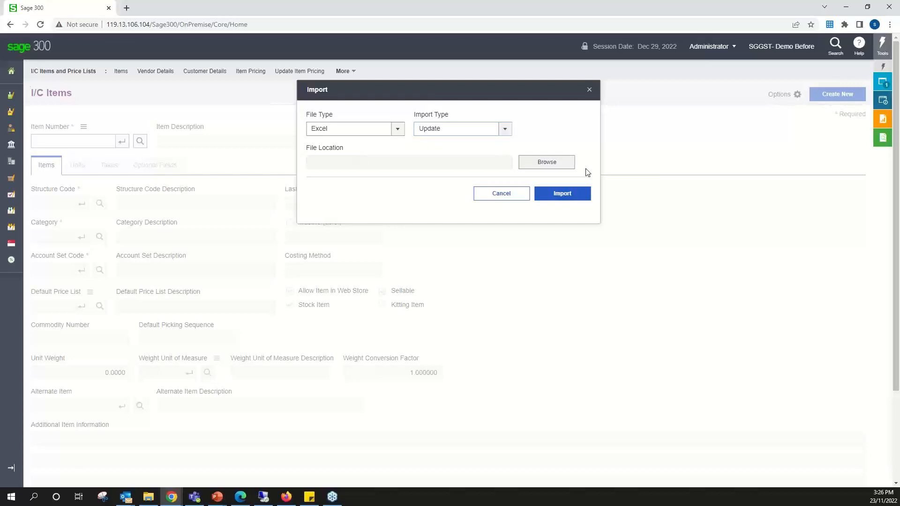
click(565, 165)
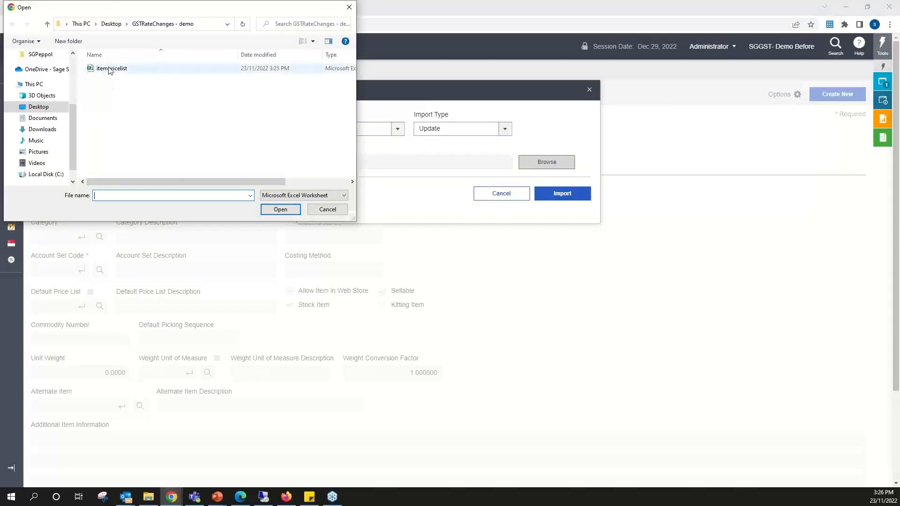
click(112, 69)
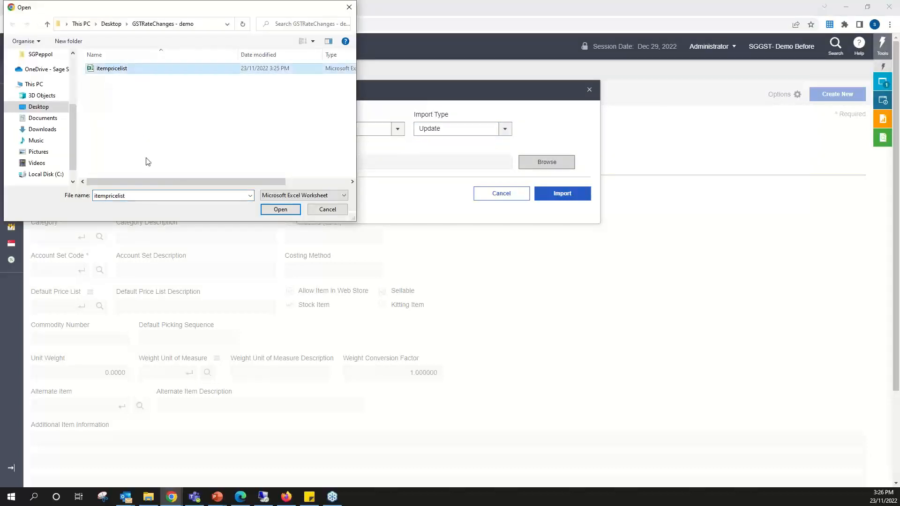
click(280, 211)
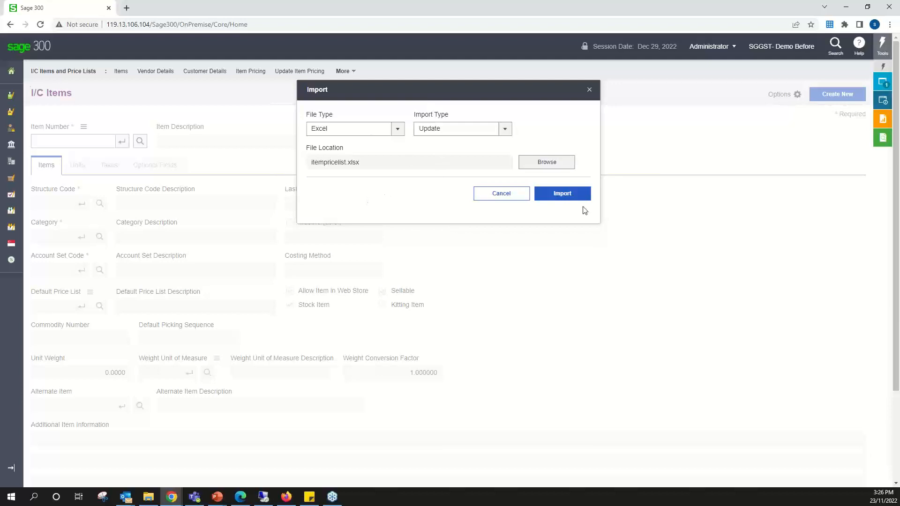
click(569, 197)
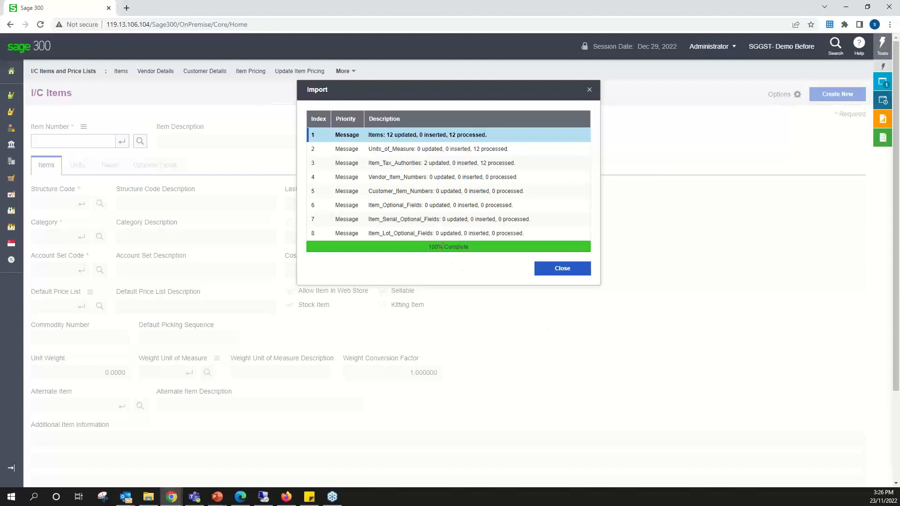
click(567, 277)
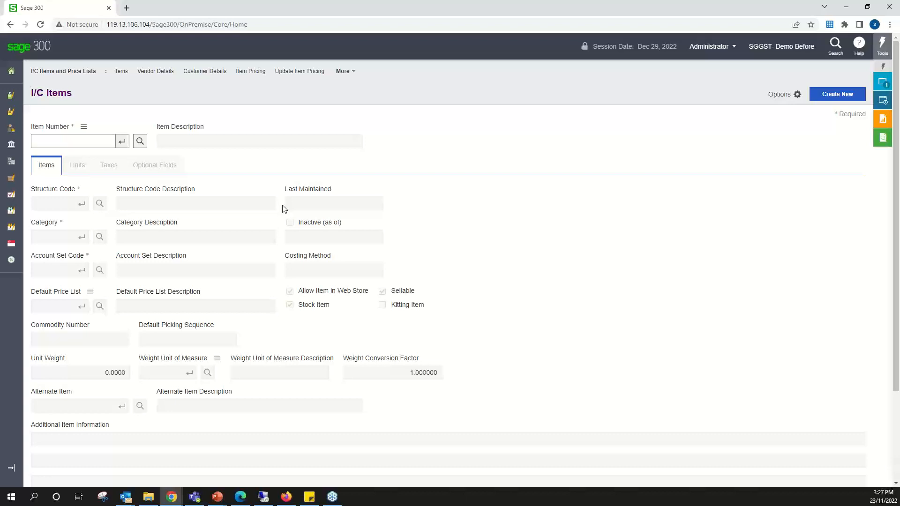
Look up item C001 in I/C Items and check its tax classes
click(96, 139)
text(C001)
key(Tab)
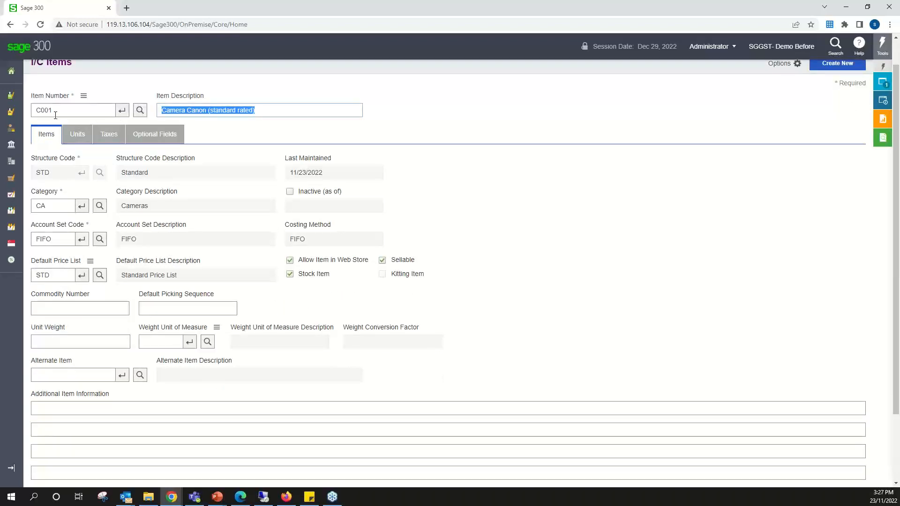
click(108, 134)
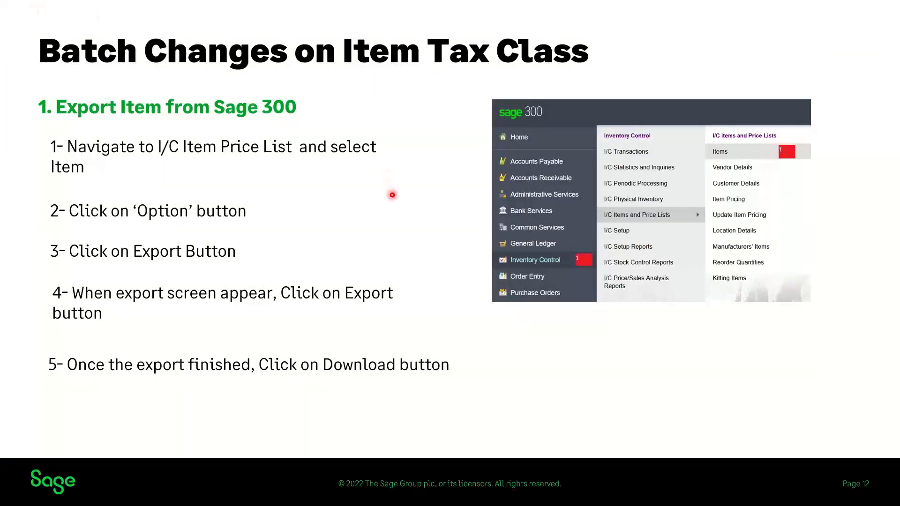
key(Right)
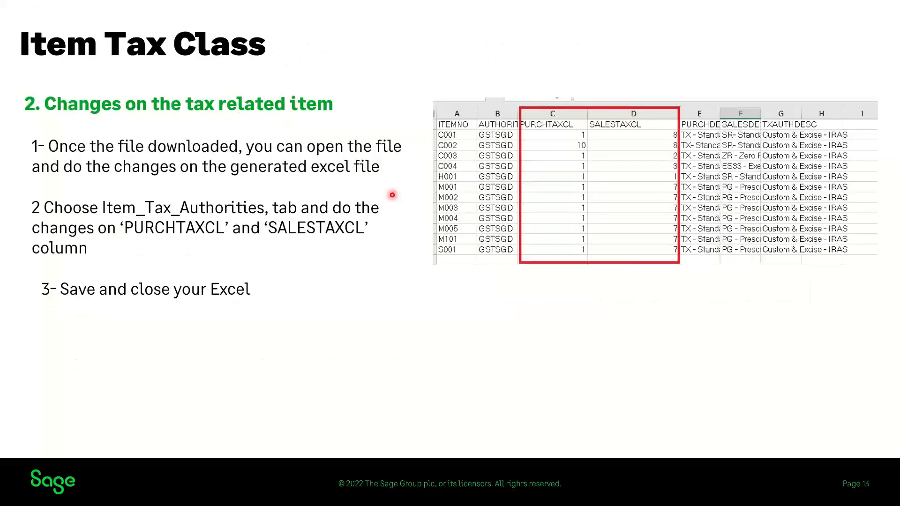
key(Right)
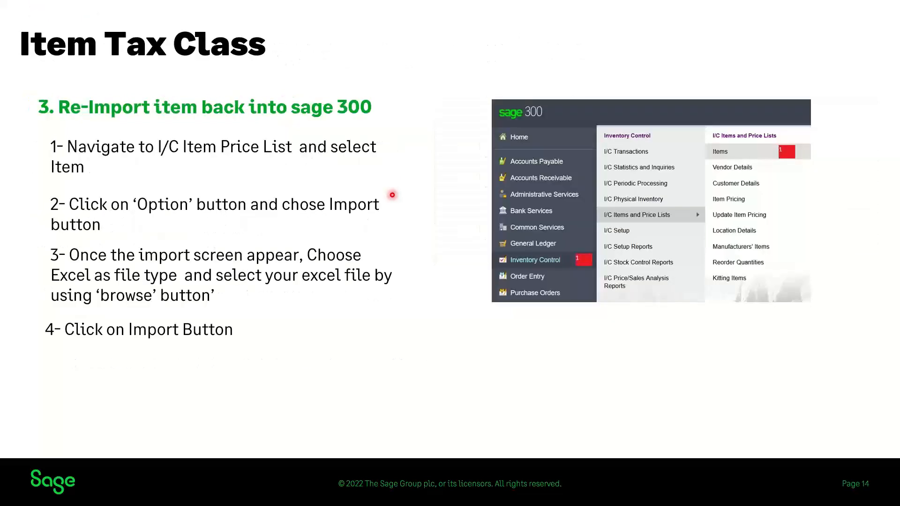
key(Right)
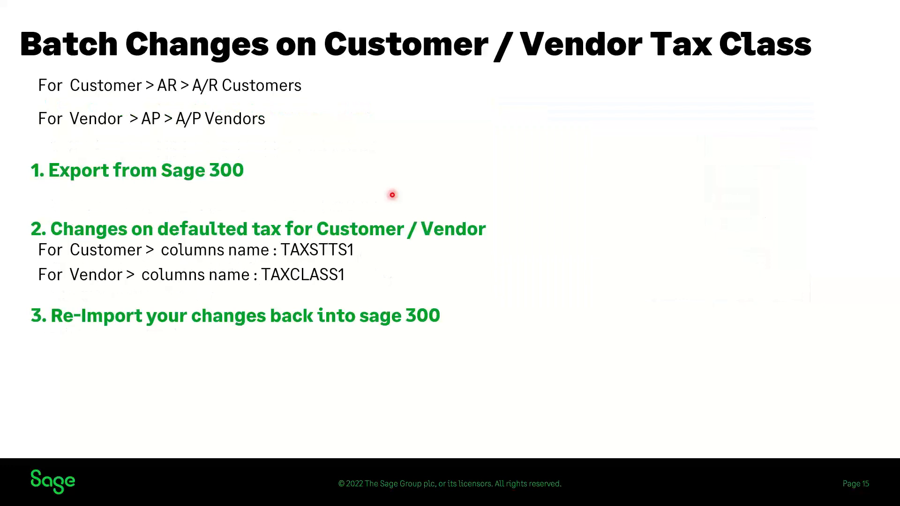
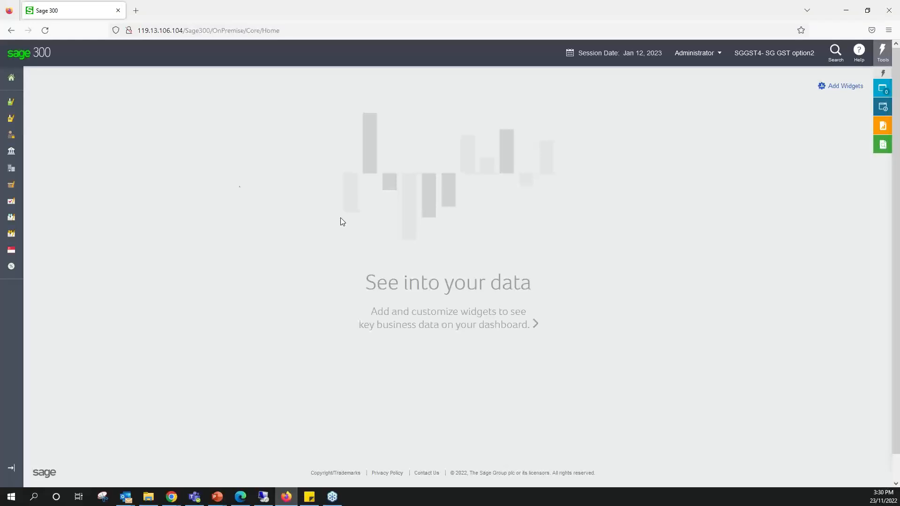
Open O/E Order Entry in the SG GST option2 company and load the order described "test order before 2023"
mouse_move(45, 223)
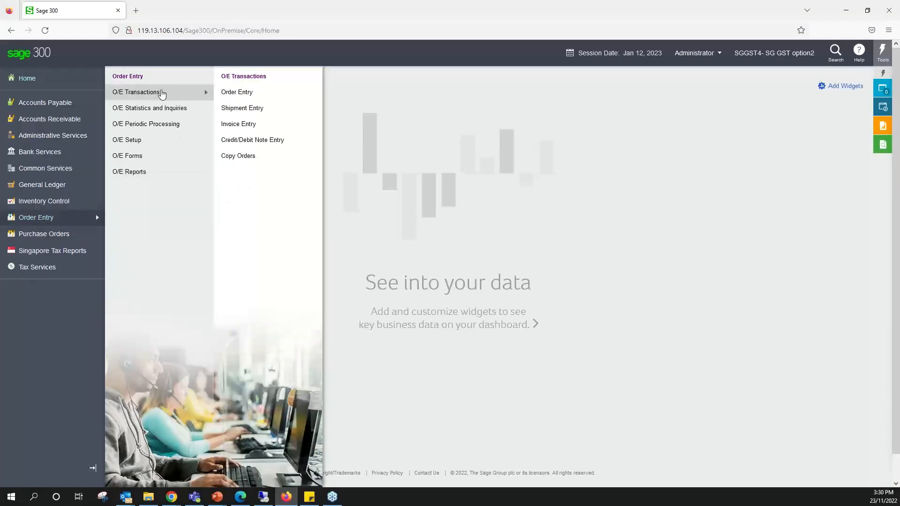
click(237, 94)
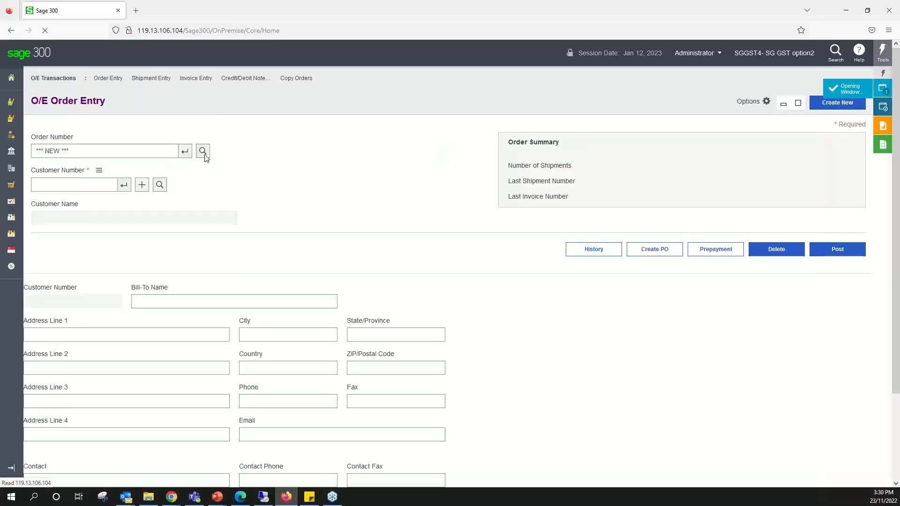
click(292, 227)
click(598, 335)
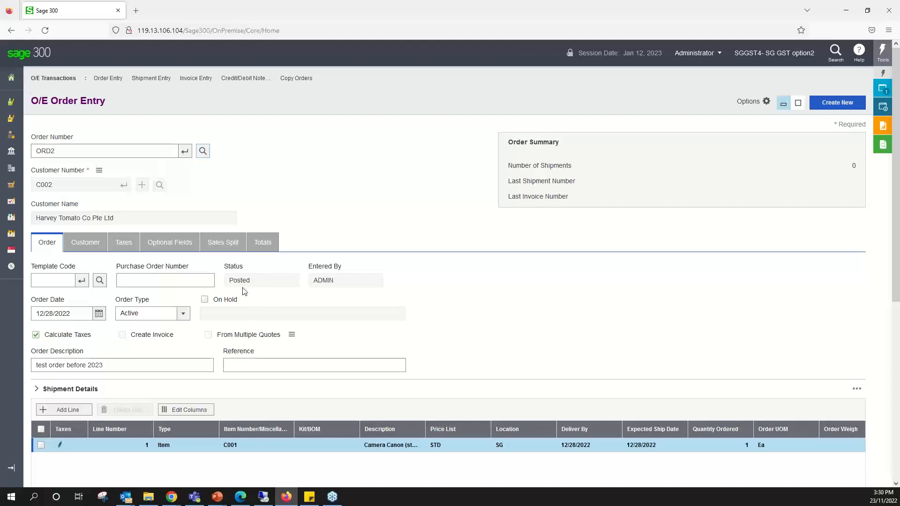
Review the order's tax and total amounts, and check its order details and item lines
click(260, 244)
scroll(257, 344, down, 2)
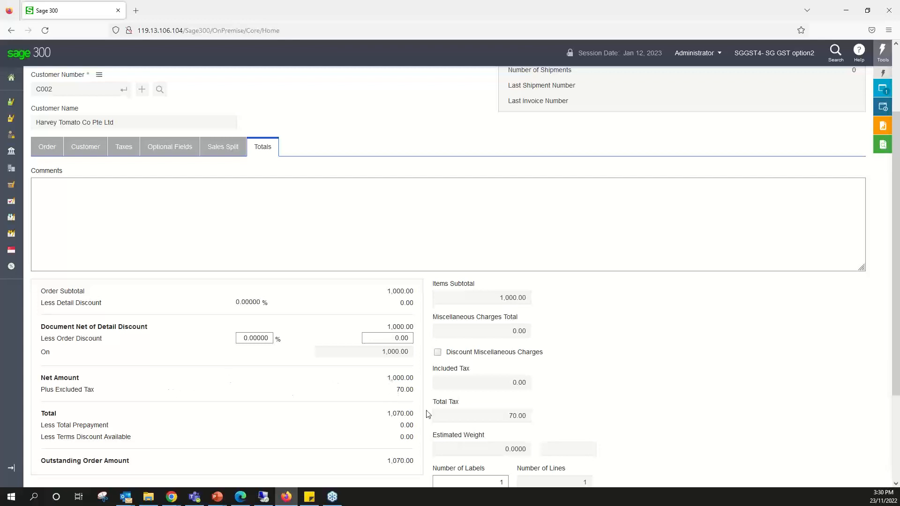
scroll(373, 386, up, 3)
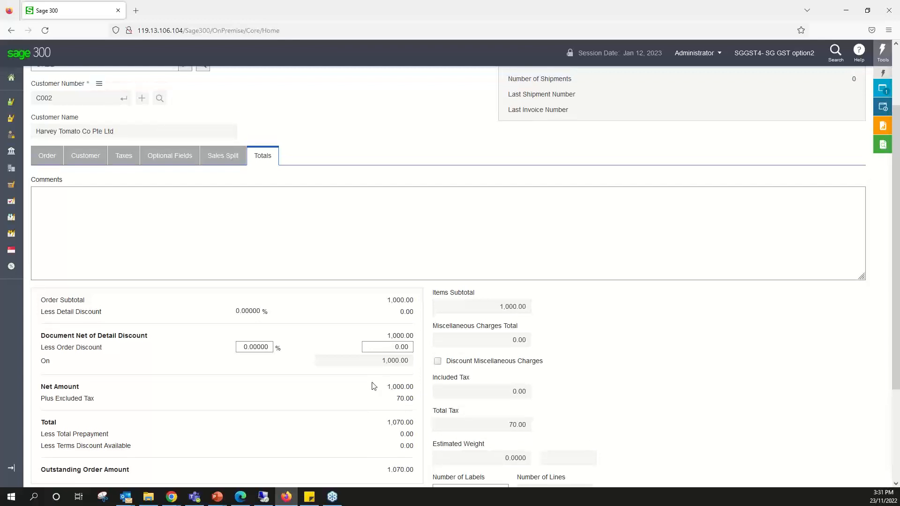
click(47, 242)
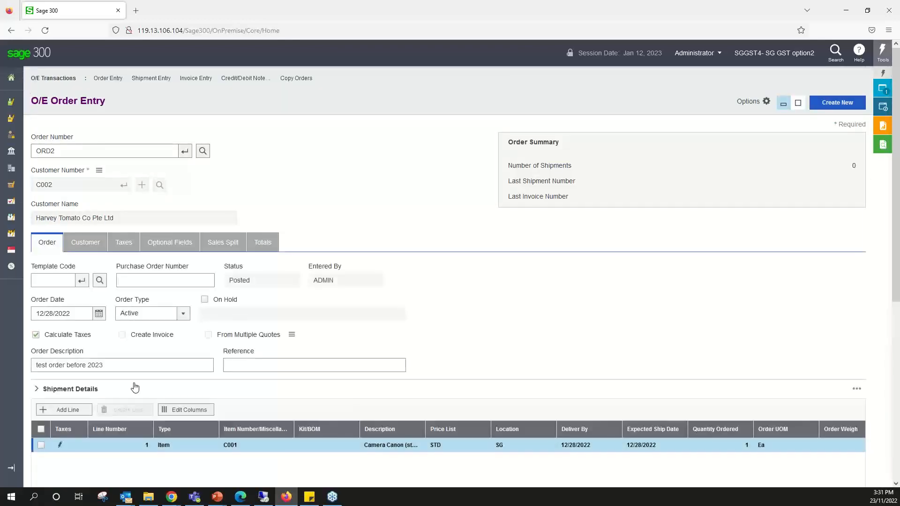
scroll(135, 387, down, 2)
scroll(135, 385, up, 2)
Start a new O/E shipment for customer Harvey Tomato Co Pte Ltd, checking the customer number against the order
click(158, 82)
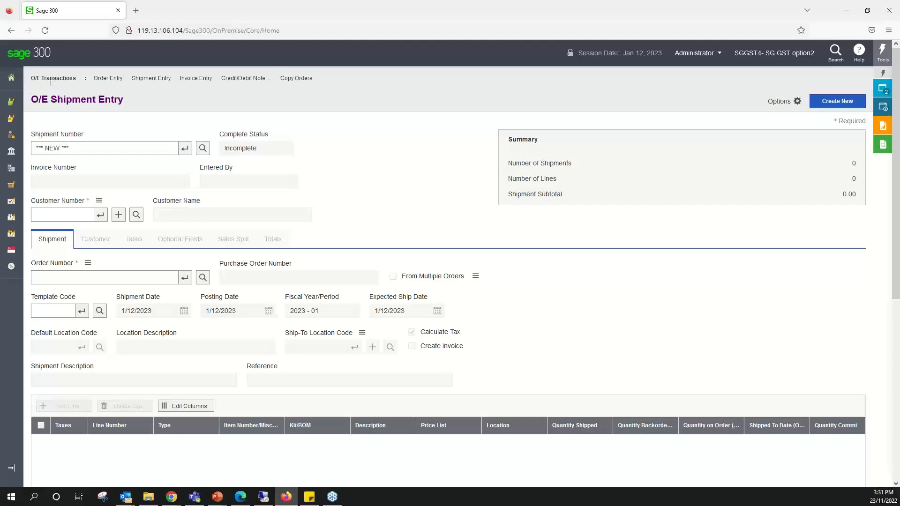
mouse_move(21, 206)
click(79, 213)
text(C002)
click(108, 77)
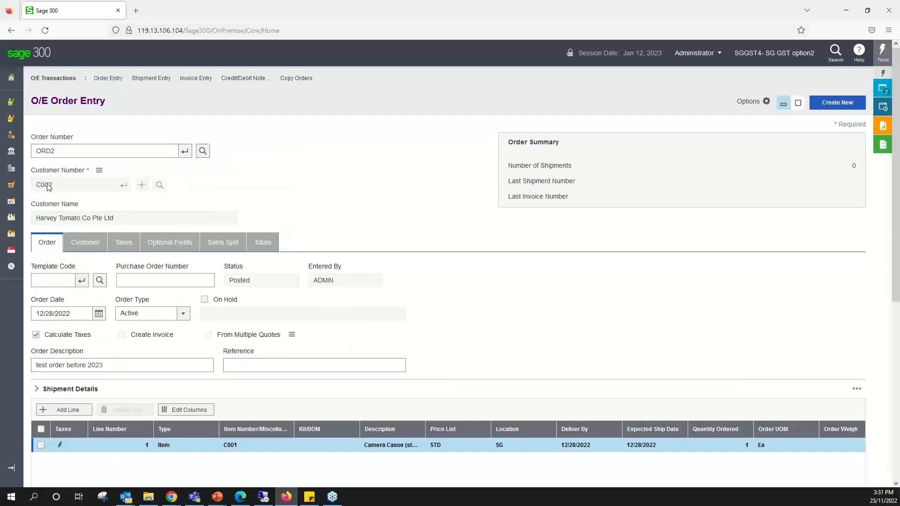
click(149, 78)
Look up the customer's order "test order before 2023" and load it into the new shipment
click(111, 280)
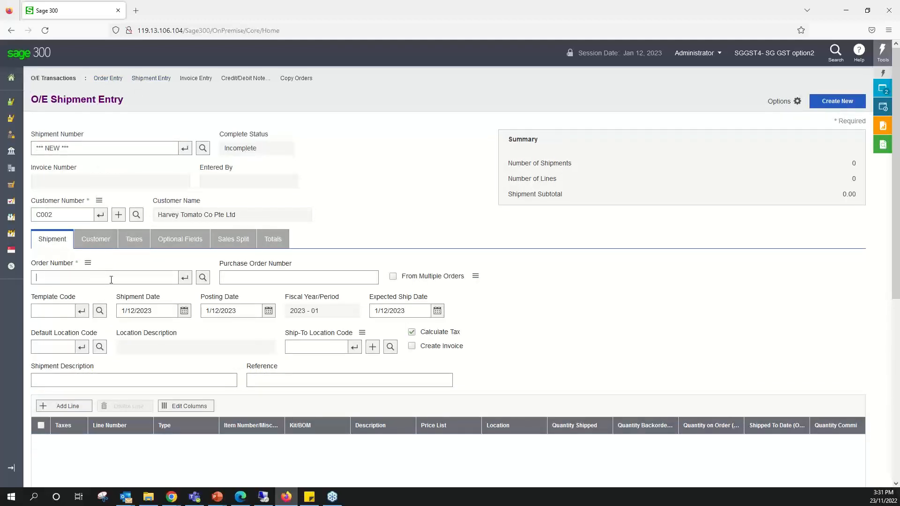
click(203, 277)
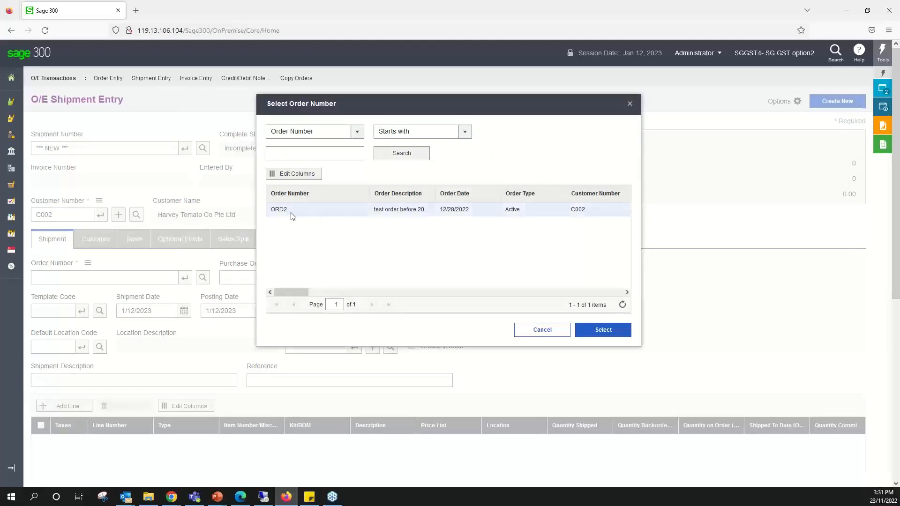
click(320, 214)
click(603, 333)
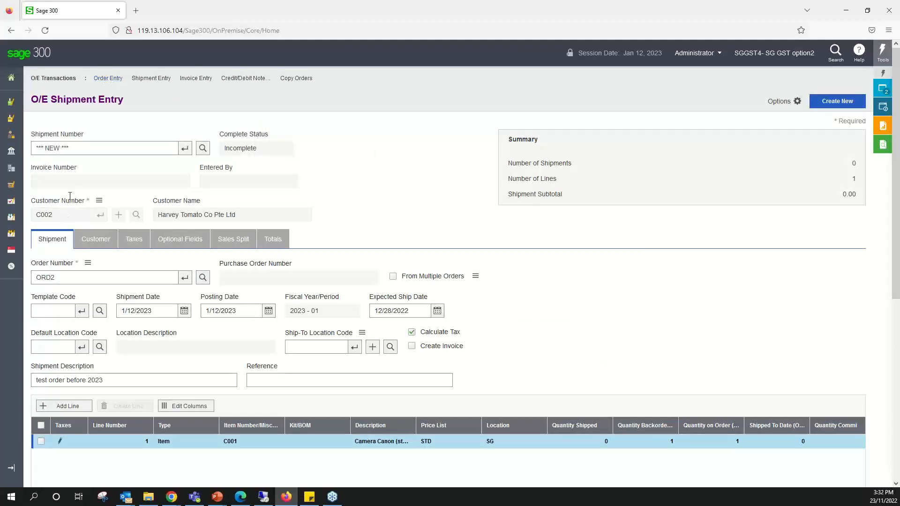
Compare the shipment with its source order and review the shipment totals
click(108, 79)
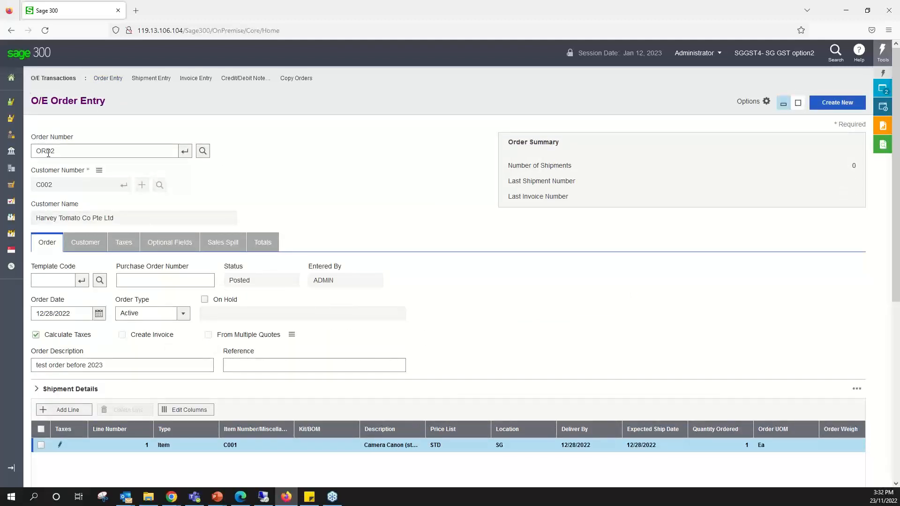
click(158, 79)
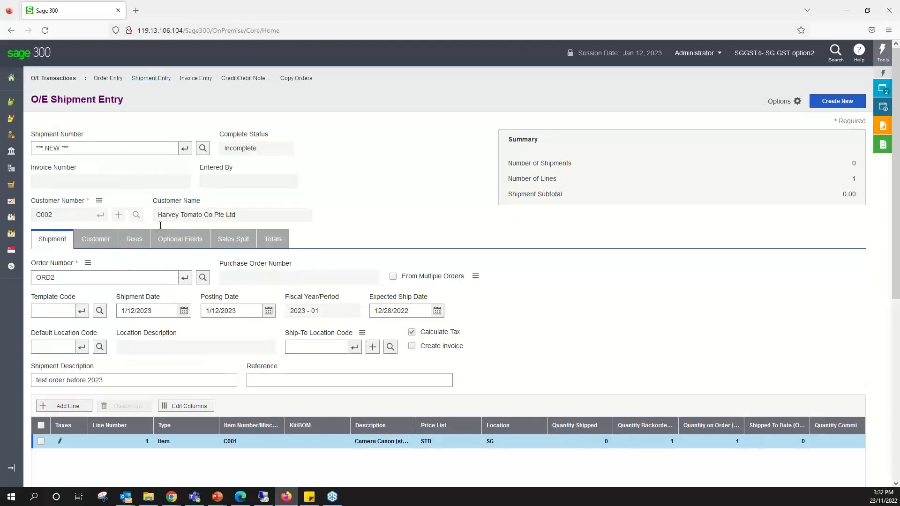
scroll(141, 280, down, 3)
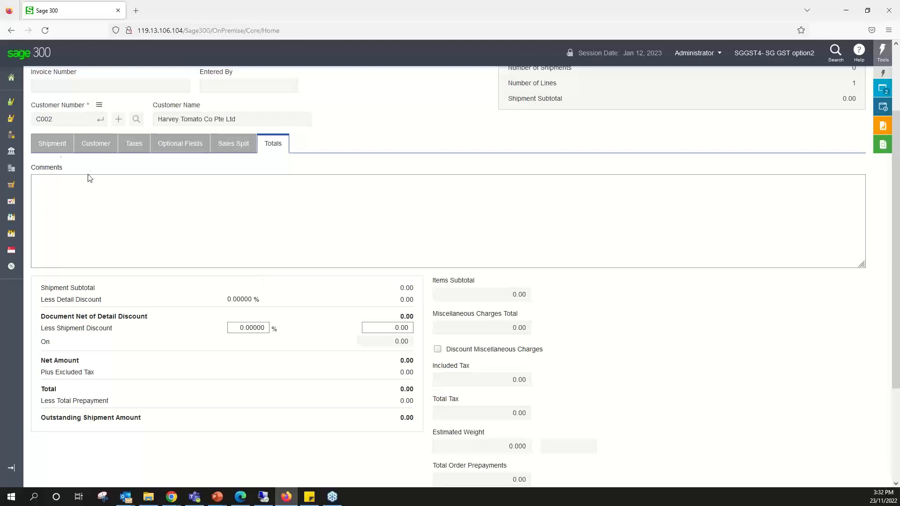
click(53, 151)
Set the quantity shipped for item C001 to 1 on the shipment line
scroll(203, 287, down, 3)
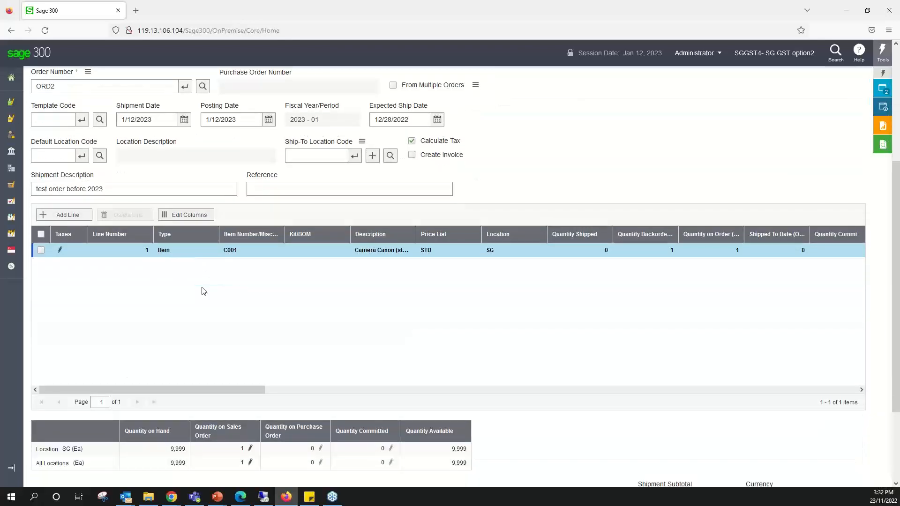
drag(243, 393, 276, 393)
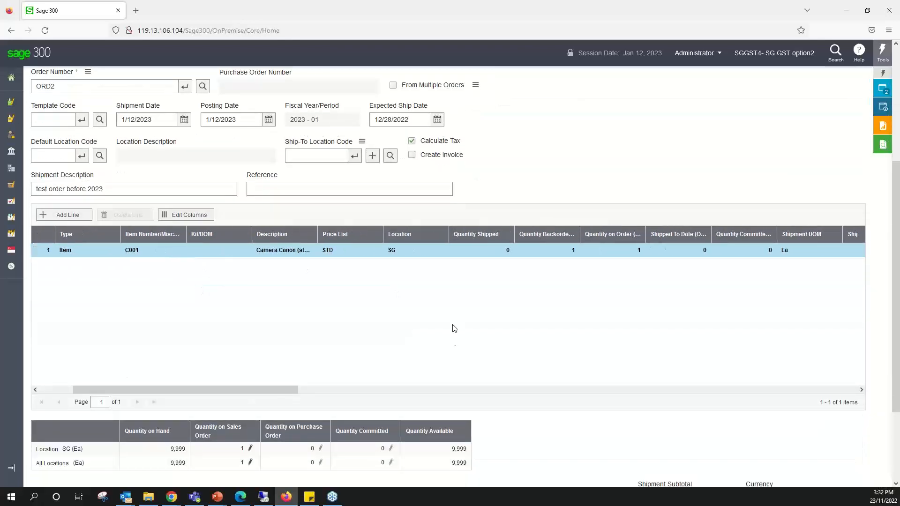
scroll(394, 457, up, 3)
scroll(394, 457, down, 2)
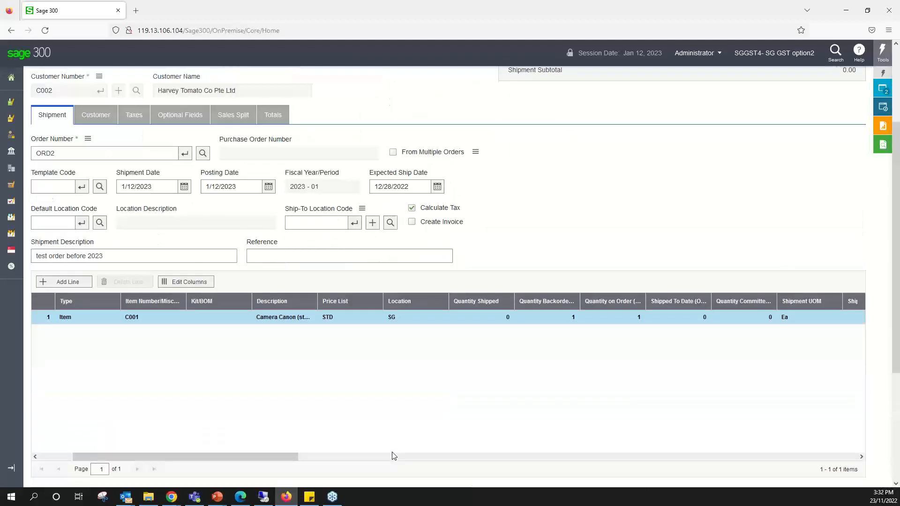
click(507, 299)
scroll(358, 421, down, 3)
scroll(505, 243, up, 4)
text(1)
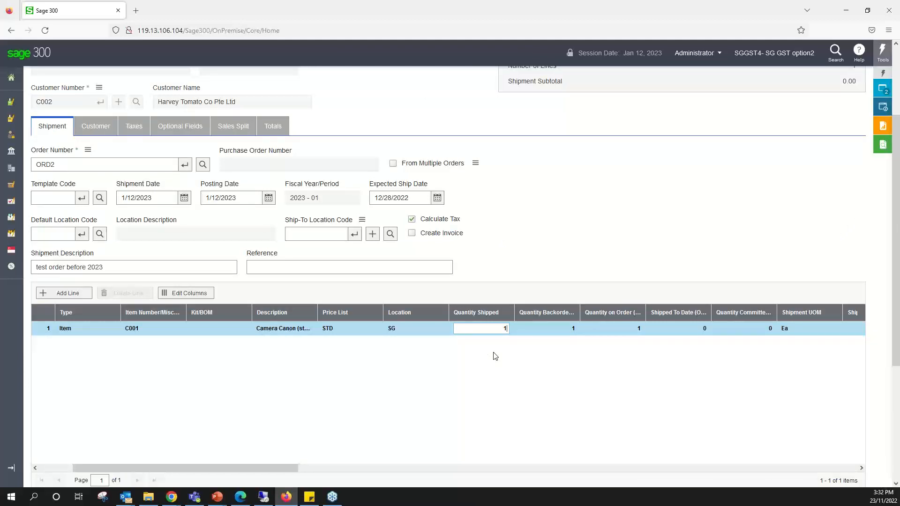
click(280, 328)
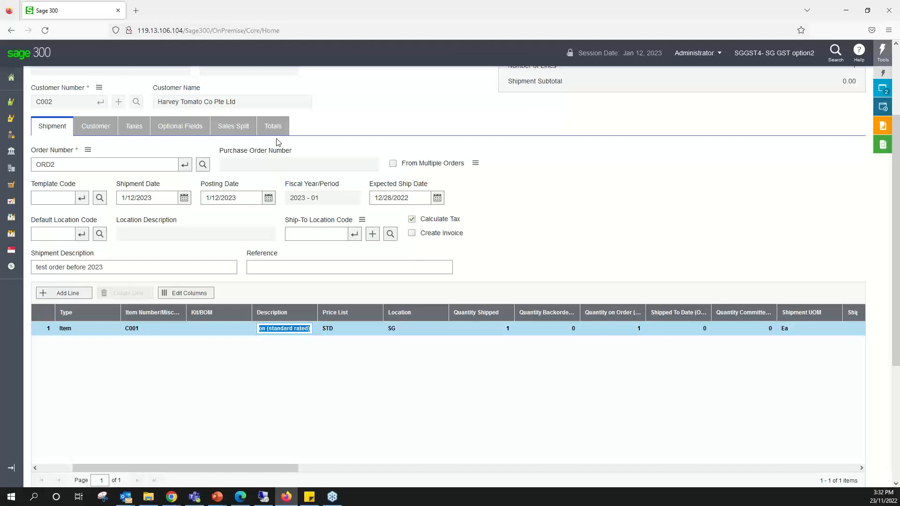
Check the tax and total amounts calculated for the shipment, and return to the shipment details
scroll(322, 206, up, 3)
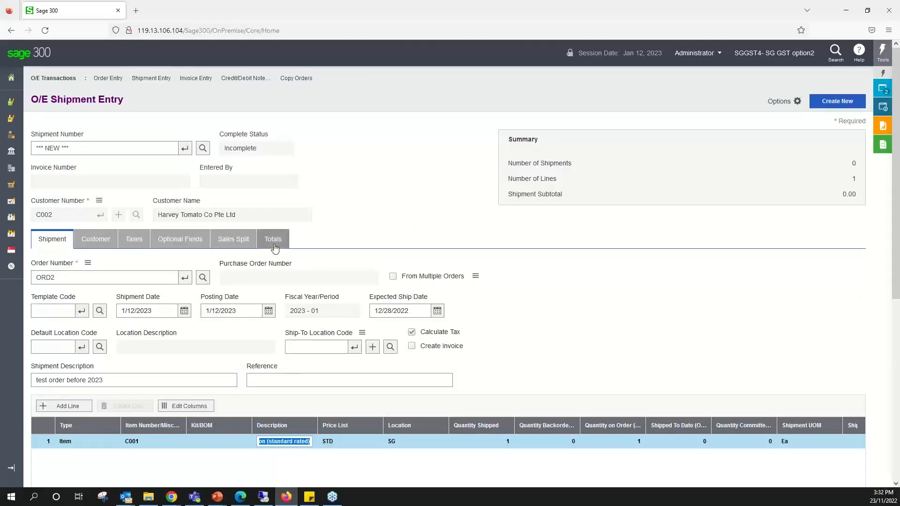
click(274, 248)
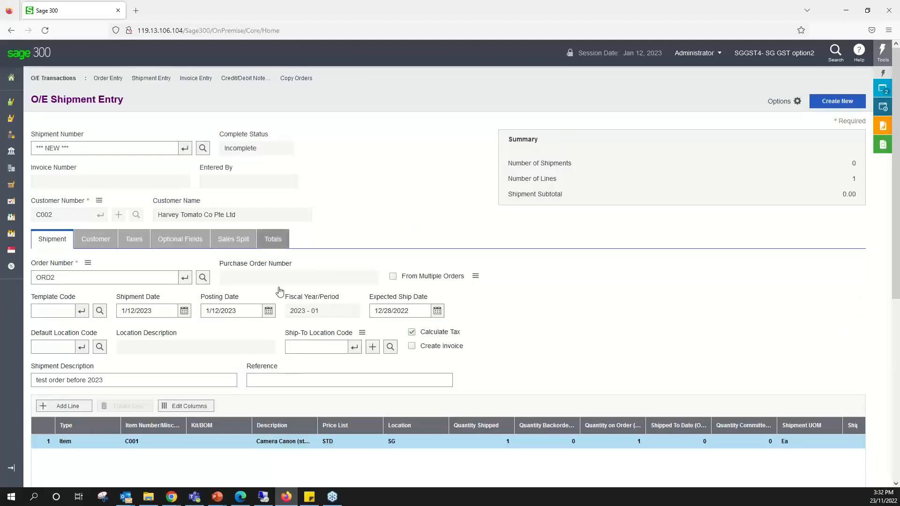
scroll(288, 256, down, 4)
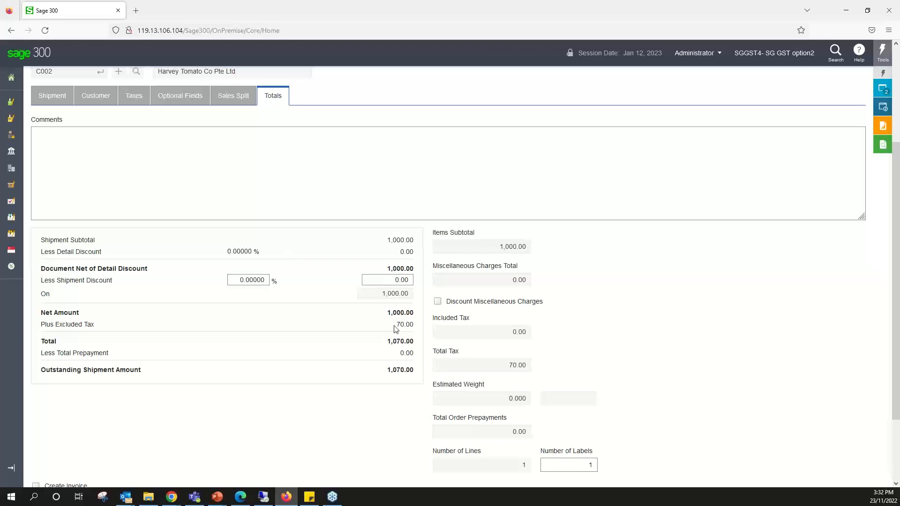
scroll(397, 330, up, 2)
click(53, 191)
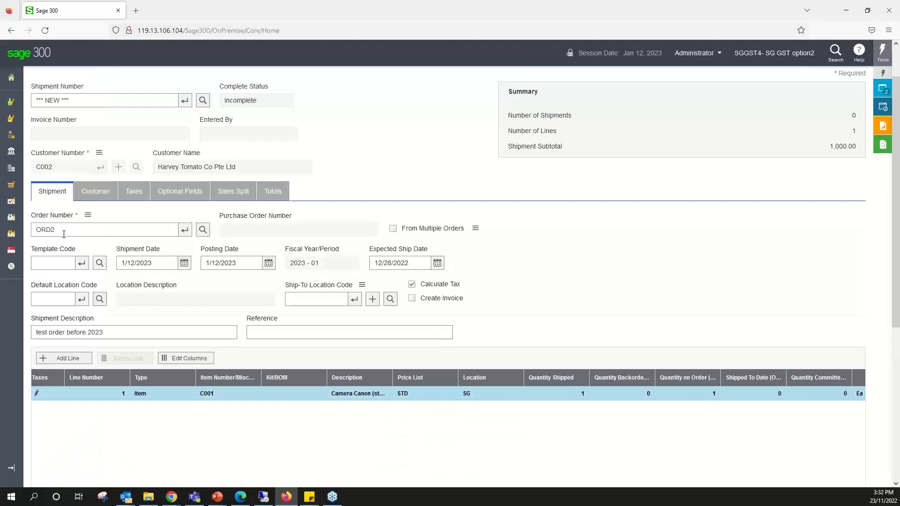
Look up tax class 8 from the detail taxes of item C001's shipment line, and close without selecting it
scroll(61, 236, down, 2)
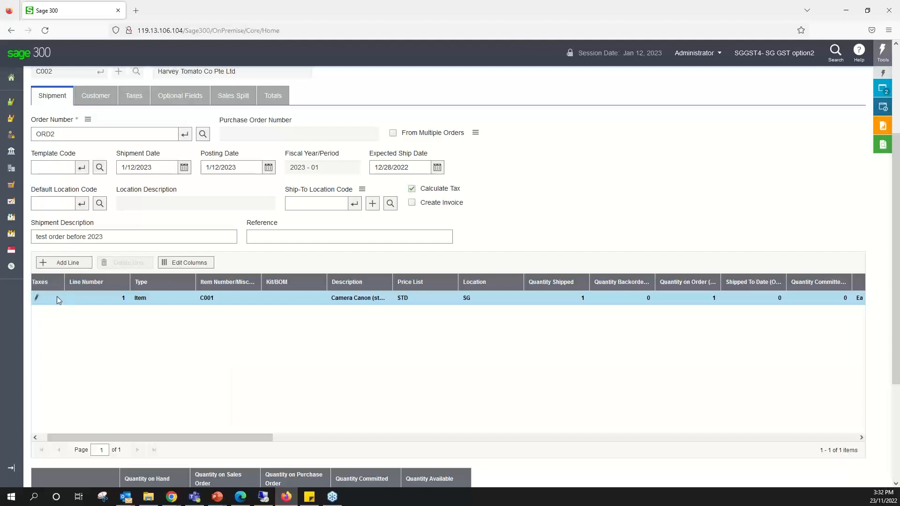
click(37, 300)
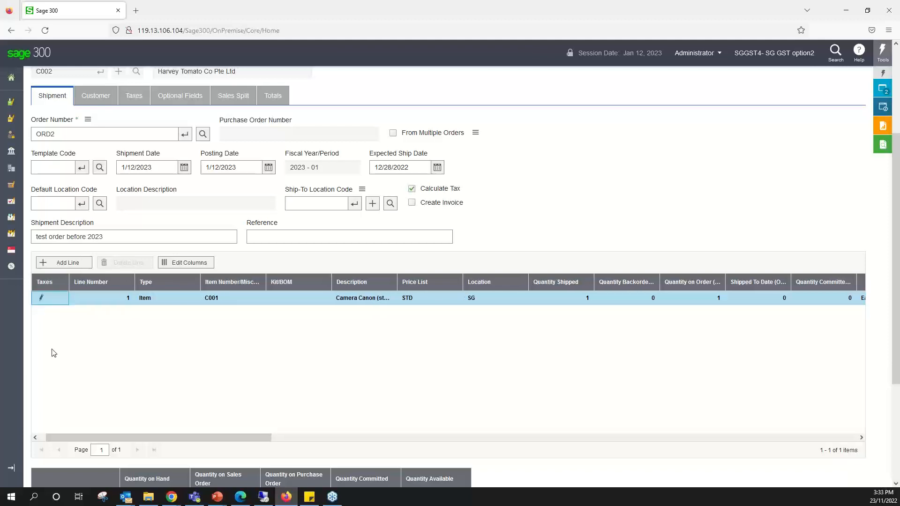
scroll(485, 388, up, 1)
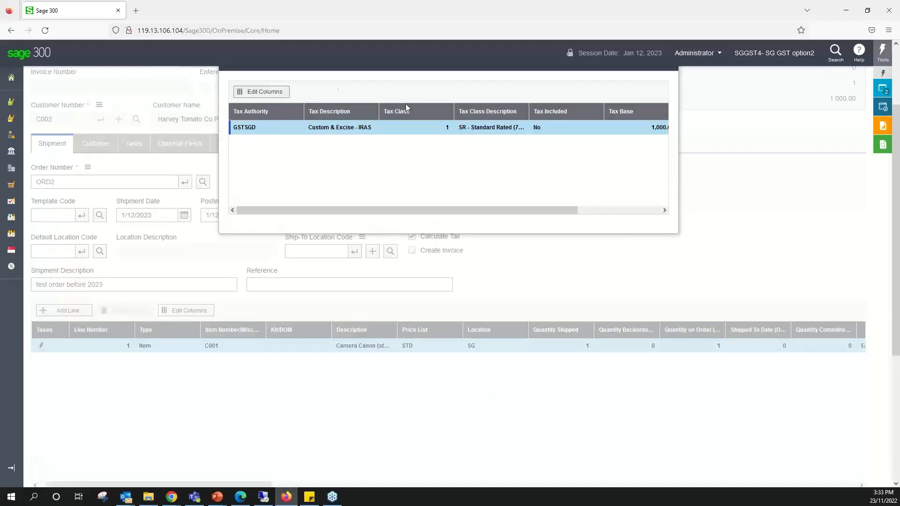
click(430, 128)
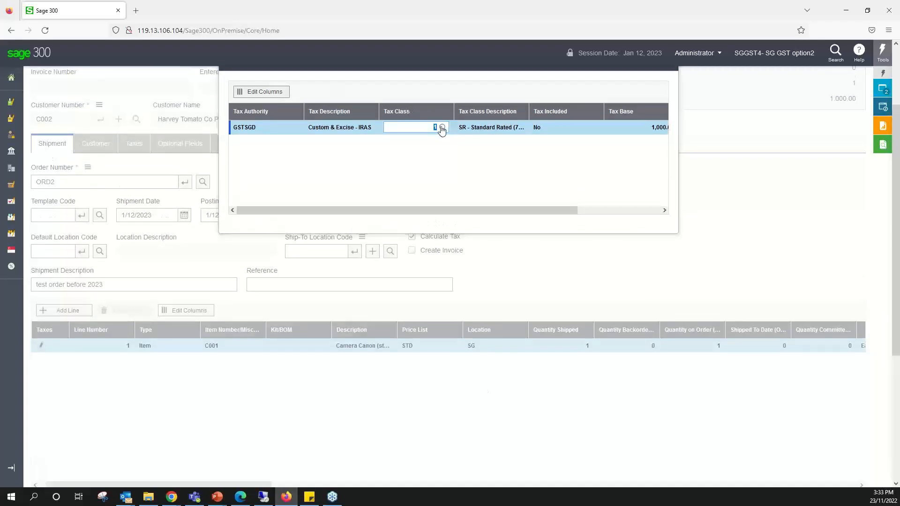
click(442, 128)
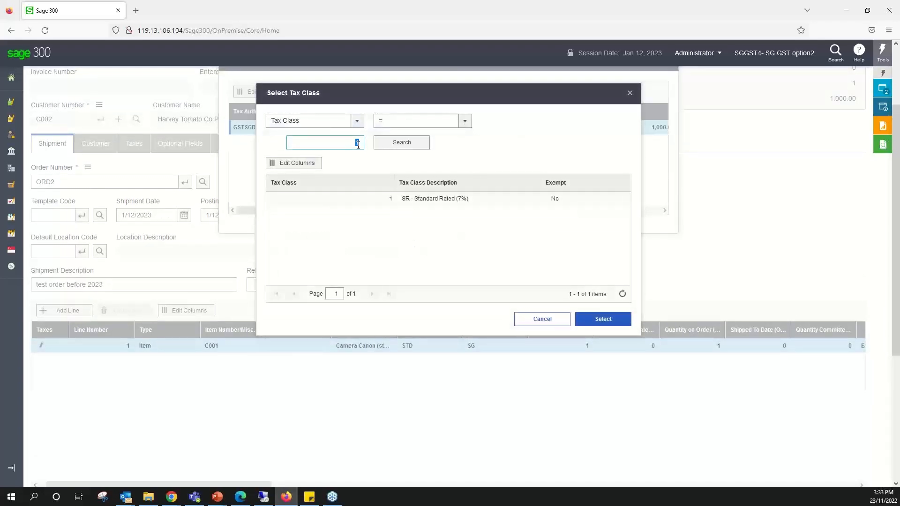
text(8)
click(391, 148)
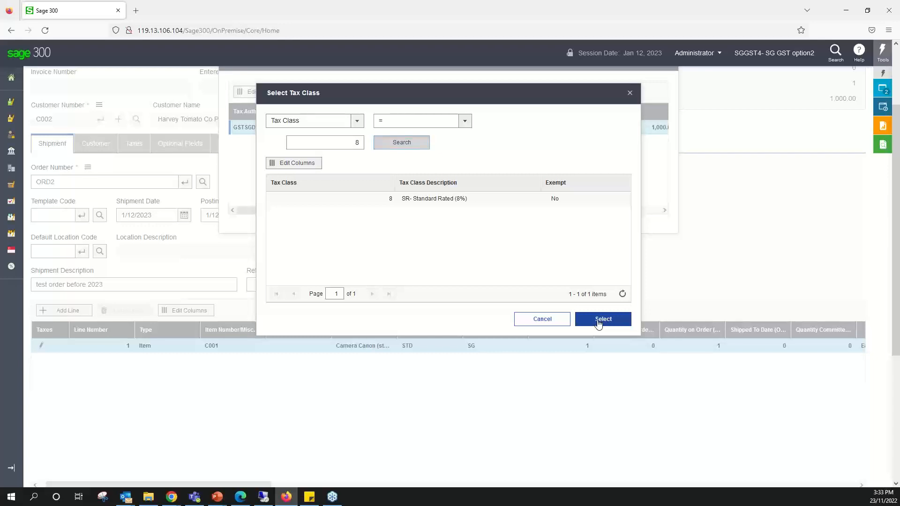
click(549, 322)
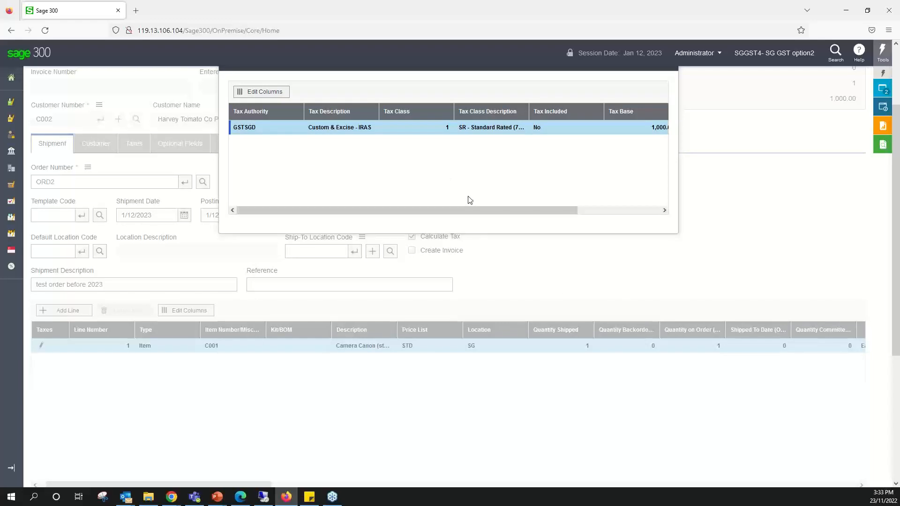
scroll(488, 301, up, 2)
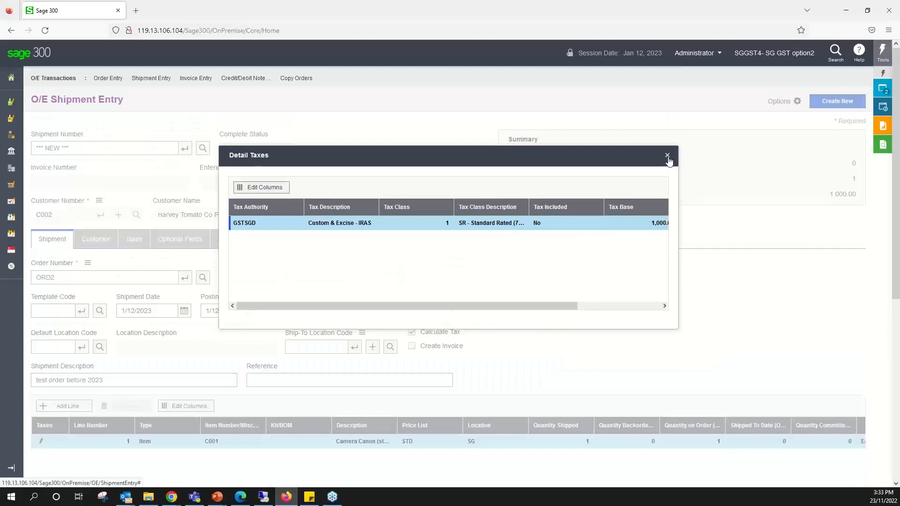
click(668, 155)
Review the tax and total amounts of the unposted shipment, and return to its details
scroll(531, 312, down, 2)
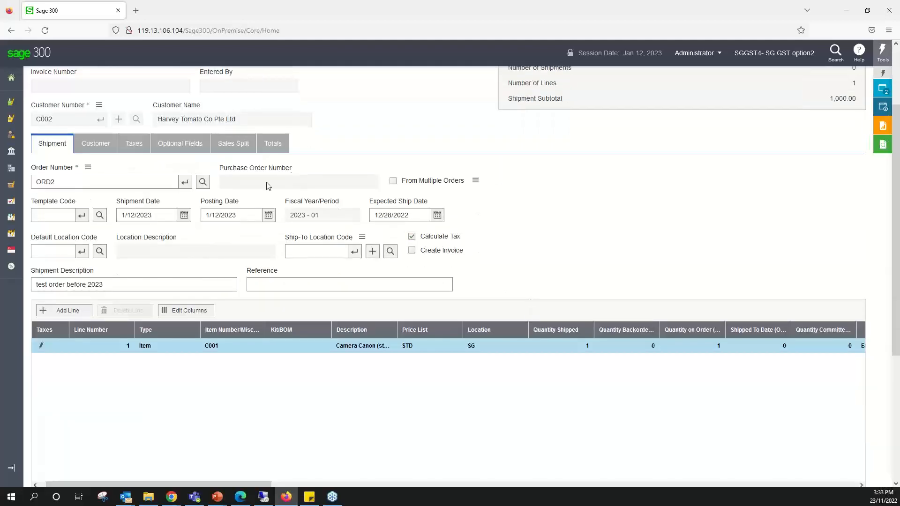
click(274, 144)
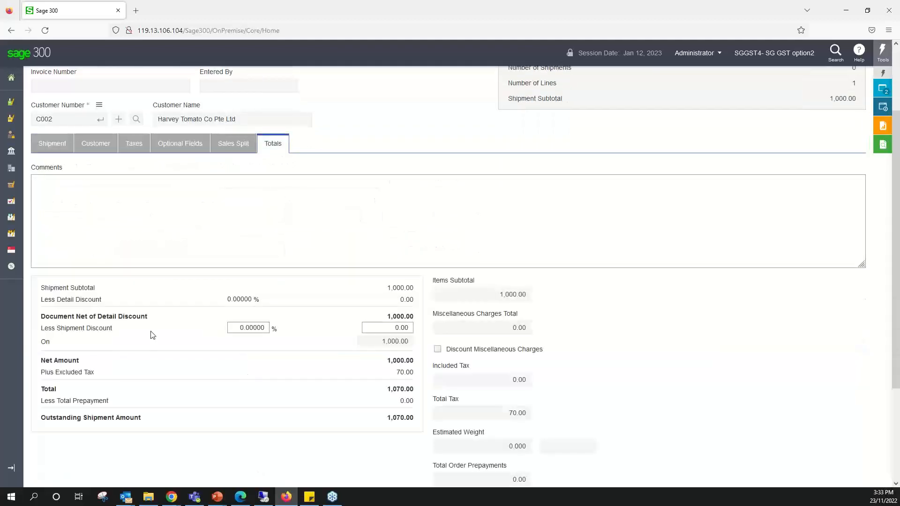
click(54, 145)
scroll(165, 345, up, 1)
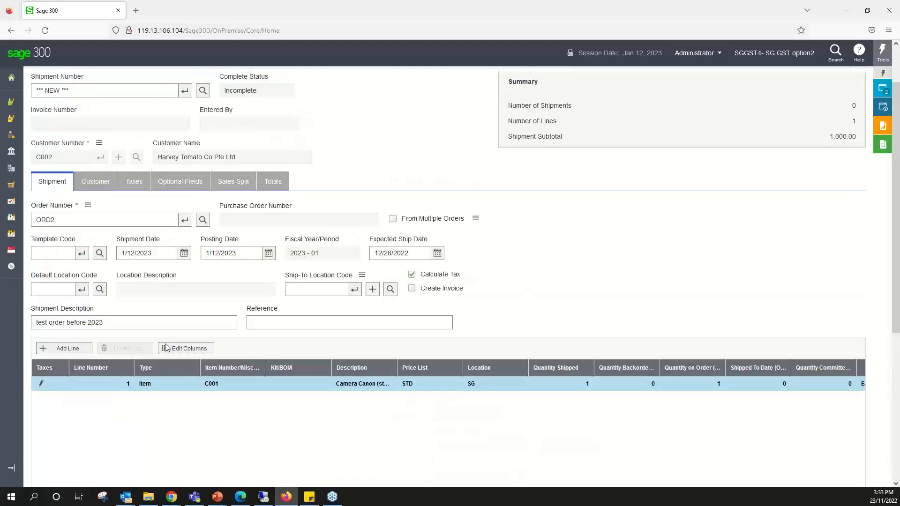
scroll(165, 347, up, 1)
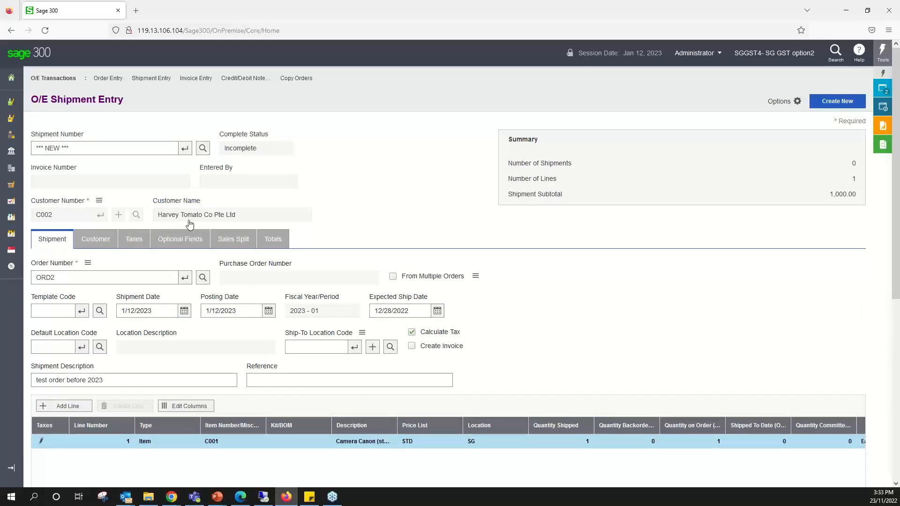
Post the shipment and decline printing the shipment picking slip
scroll(187, 320, down, 4)
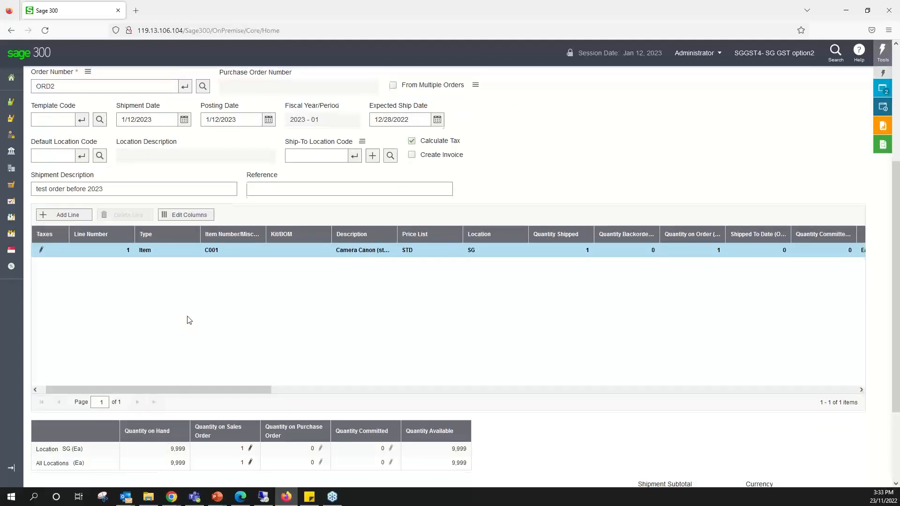
scroll(189, 320, up, 4)
scroll(216, 323, down, 5)
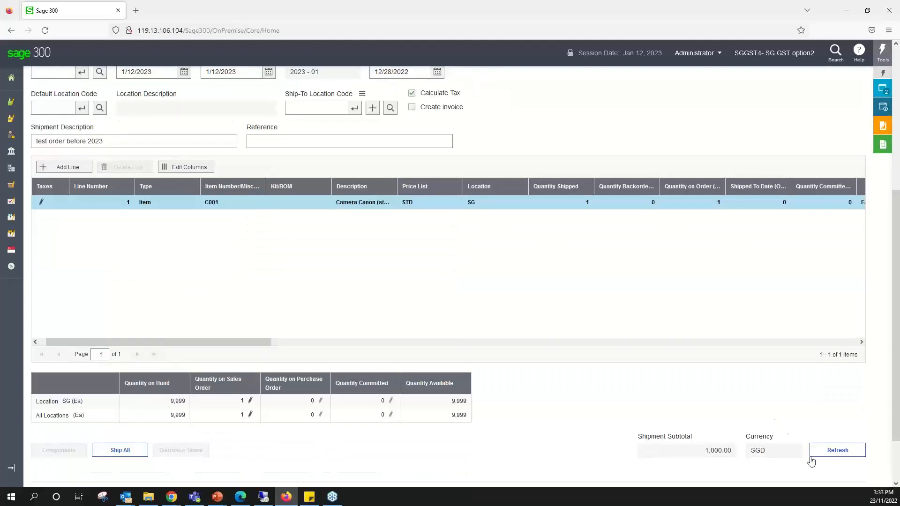
scroll(556, 311, down, 2)
click(816, 436)
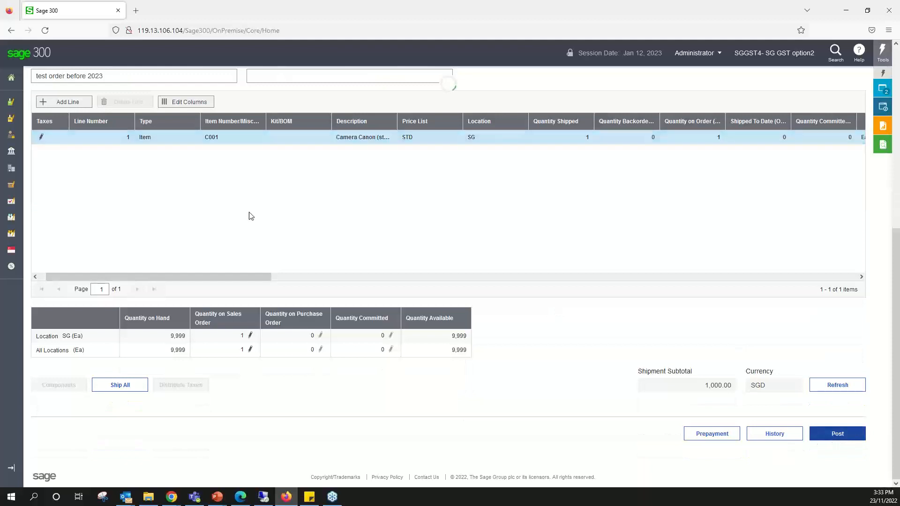
scroll(371, 261, up, 5)
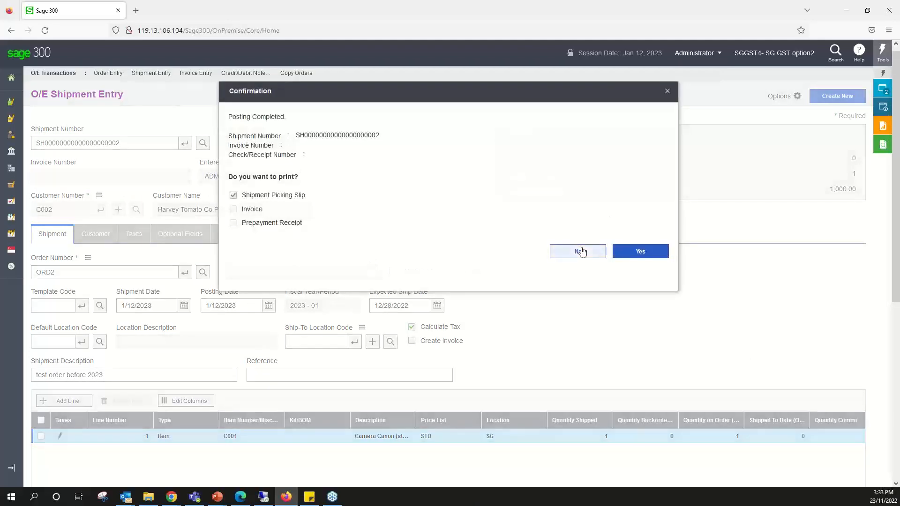
click(581, 252)
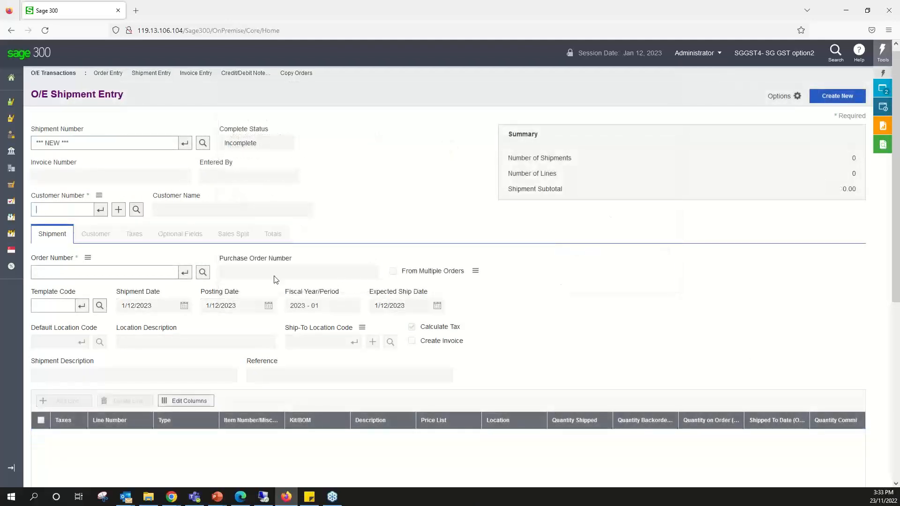
Look up the posted shipment "test order before 2023" and load it in shipment entry
click(203, 143)
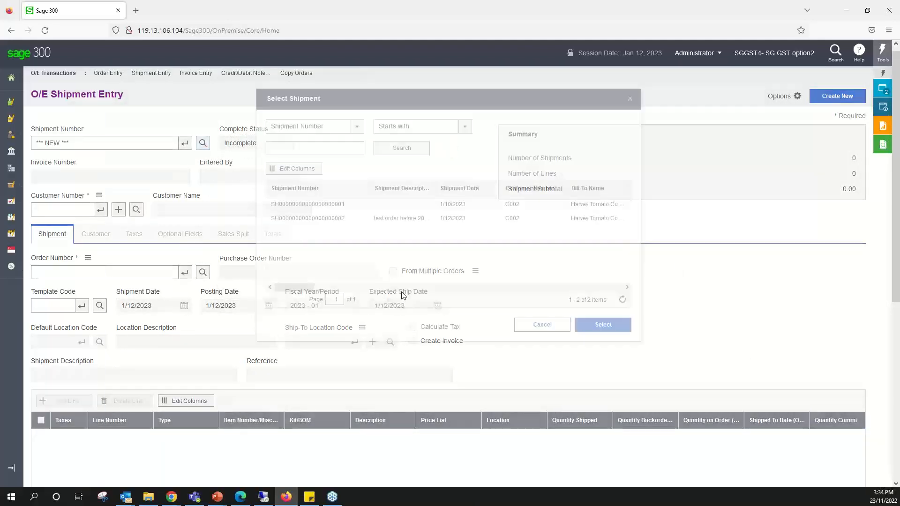
click(399, 219)
click(603, 325)
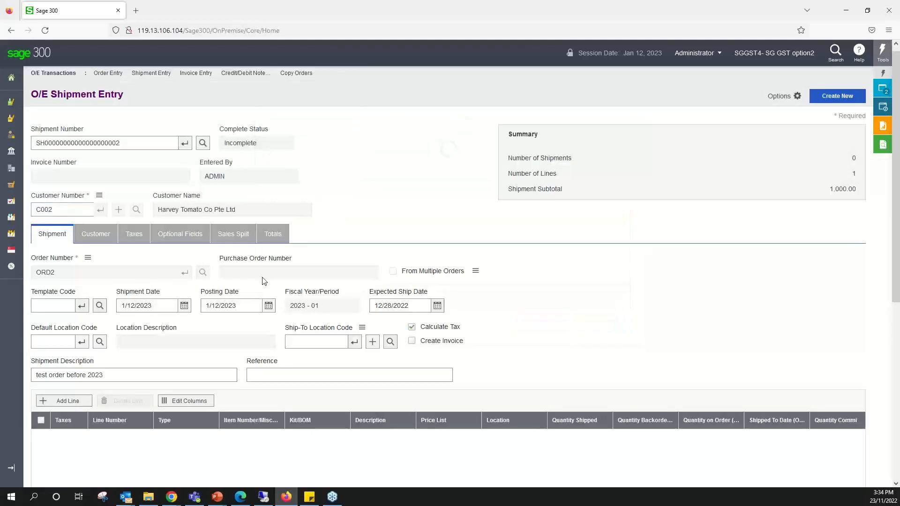
Start a new invoice in O/E Invoice Entry and enter the customer number of the posted shipment
click(202, 74)
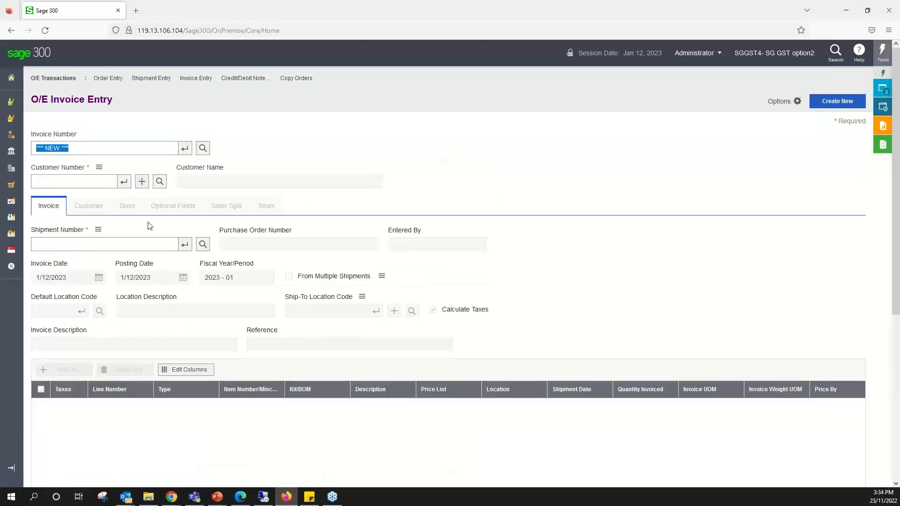
click(78, 186)
text(C002)
key(Tab)
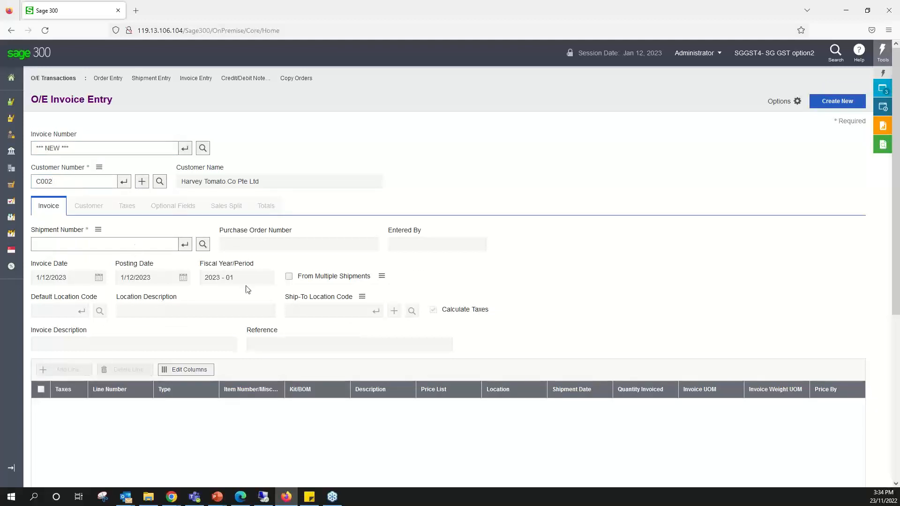
Check the source order, and load the shipment "test order before 2023" into the new invoice
click(105, 78)
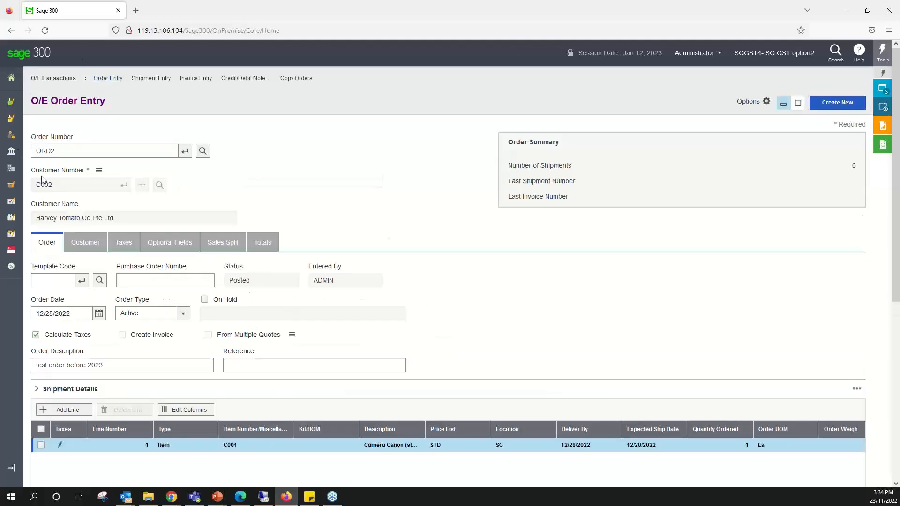
click(196, 78)
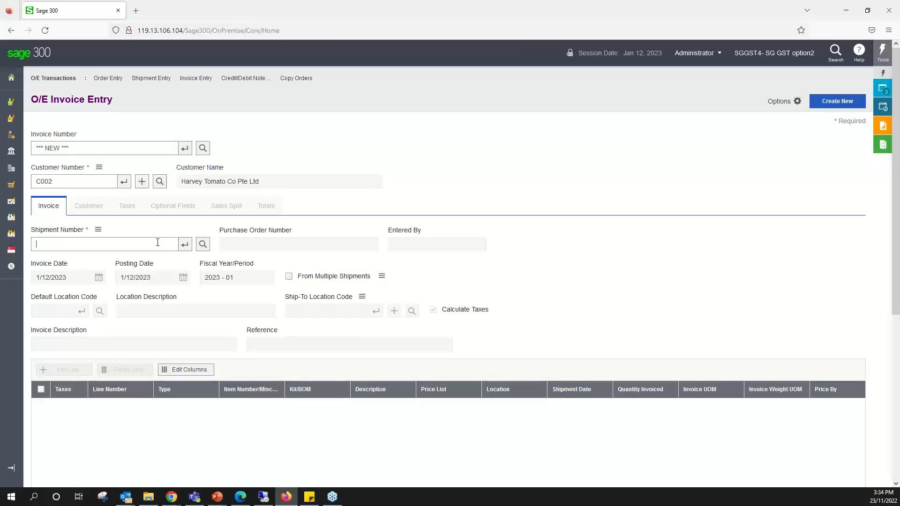
click(203, 244)
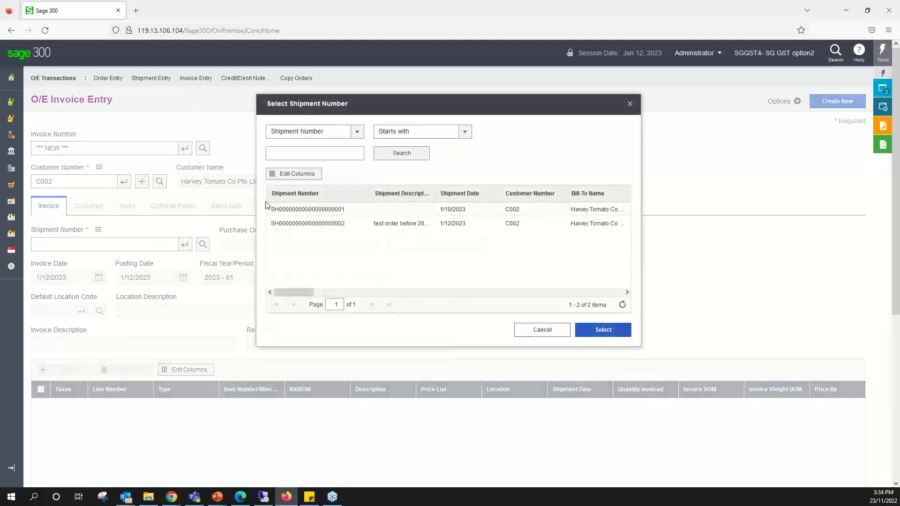
click(289, 223)
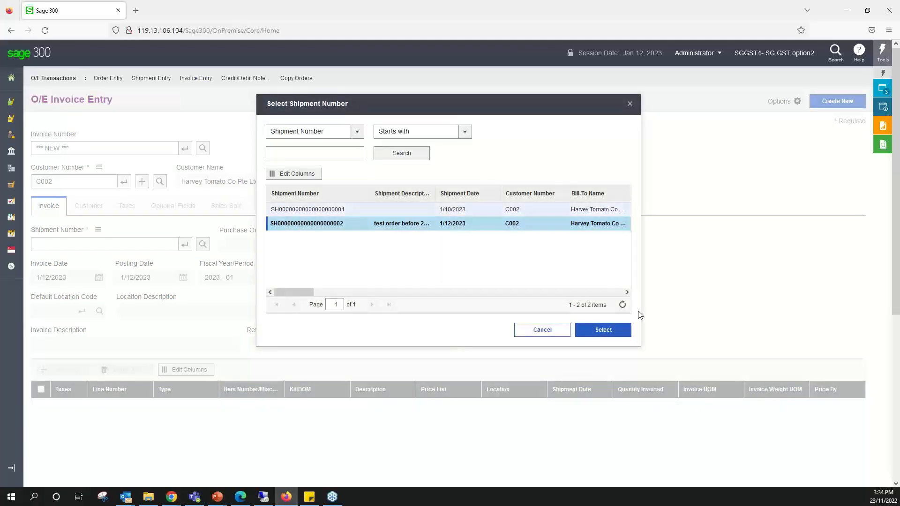
click(595, 337)
Compare the invoice with its source shipment and review the tax and totals calculated for the invoice
click(151, 78)
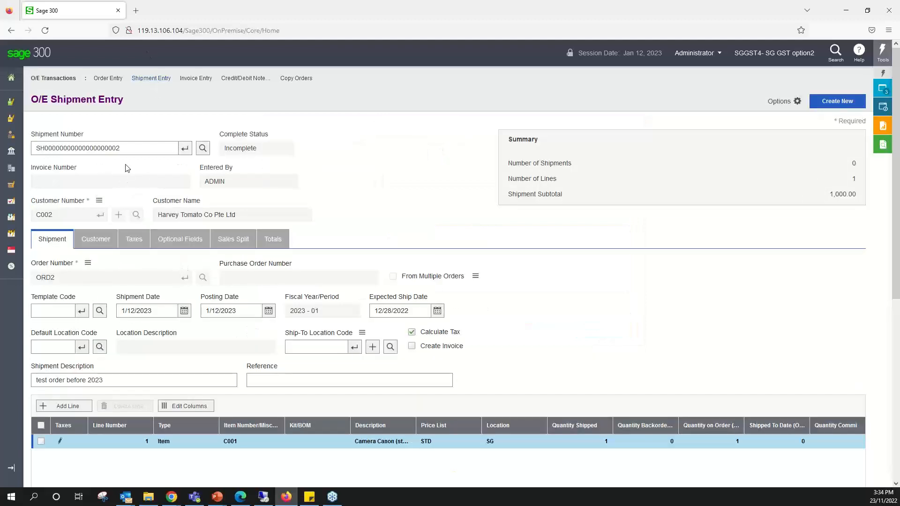
click(196, 77)
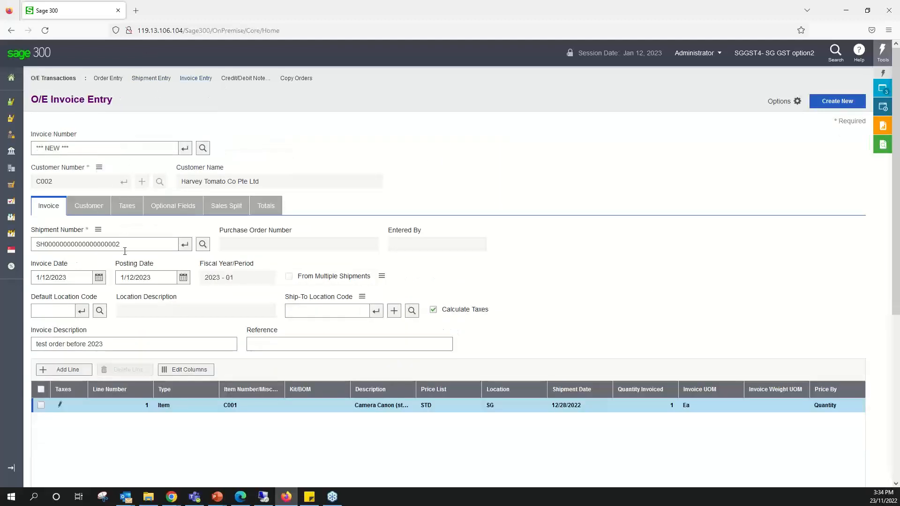
scroll(123, 250, down, 3)
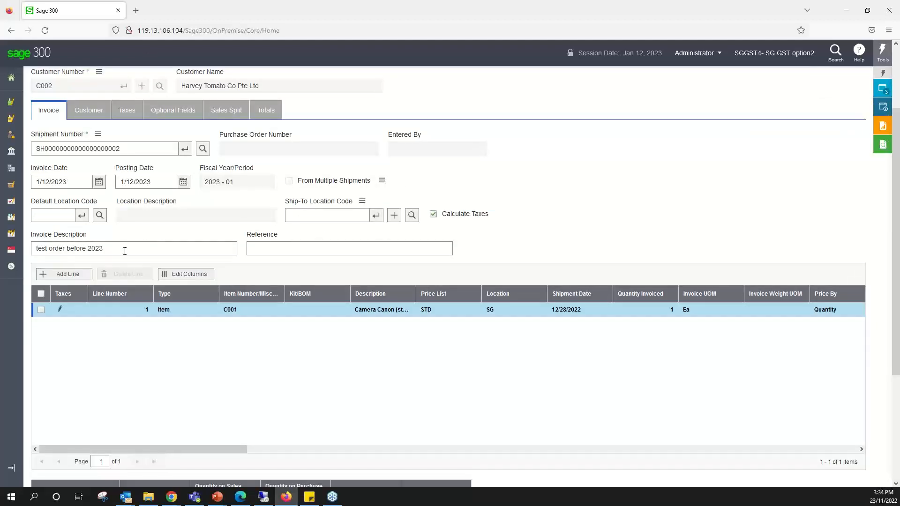
scroll(329, 360, up, 3)
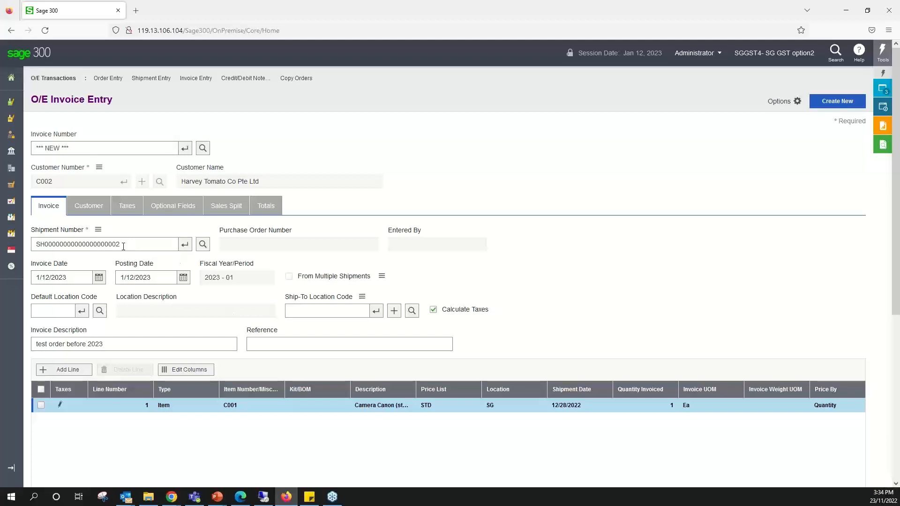
click(262, 207)
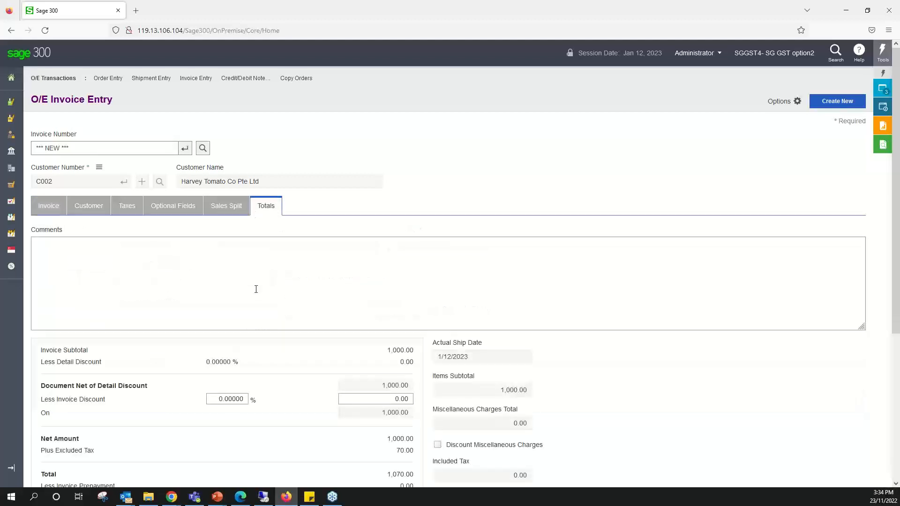
scroll(256, 289, down, 3)
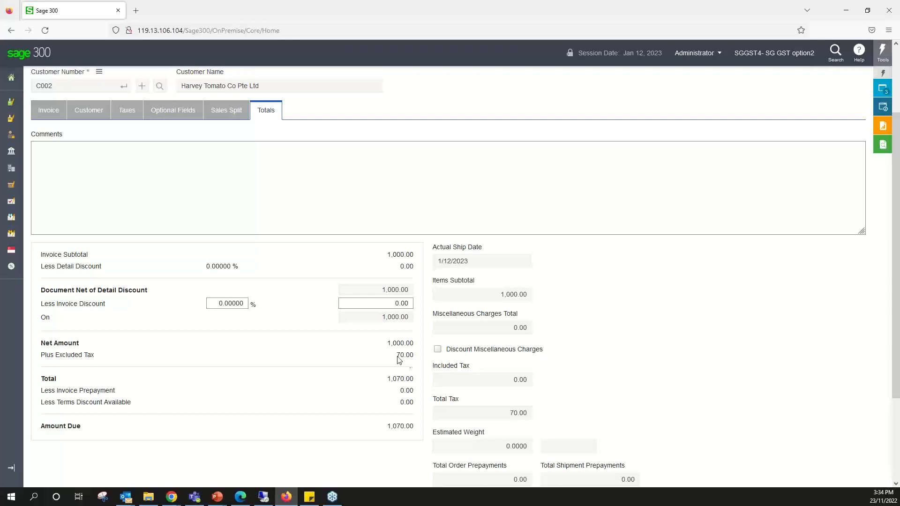
Return to the invoice details and examine the tax class in the detail taxes of item C001's line
click(54, 110)
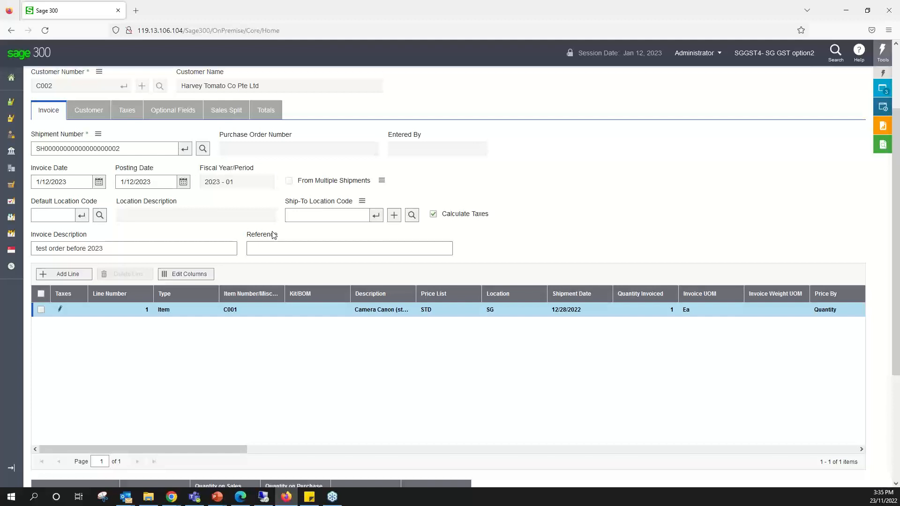
click(60, 310)
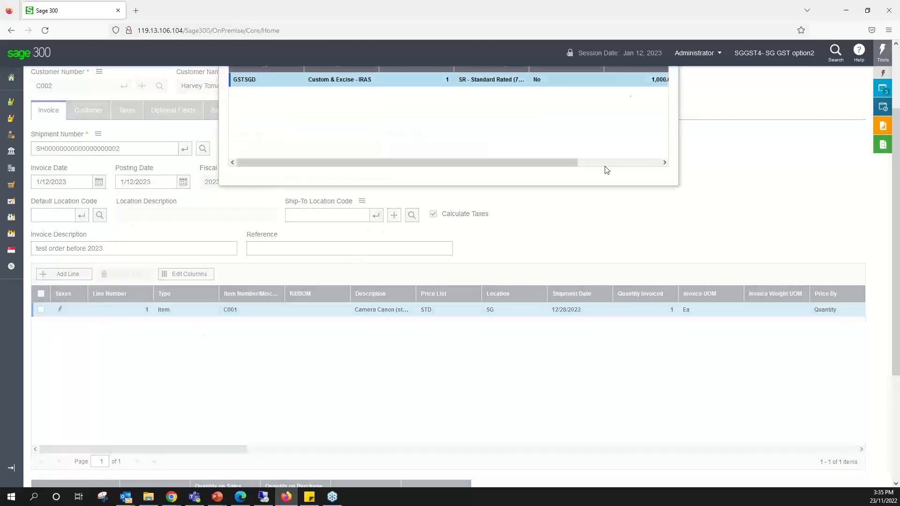
scroll(617, 213, up, 2)
click(669, 106)
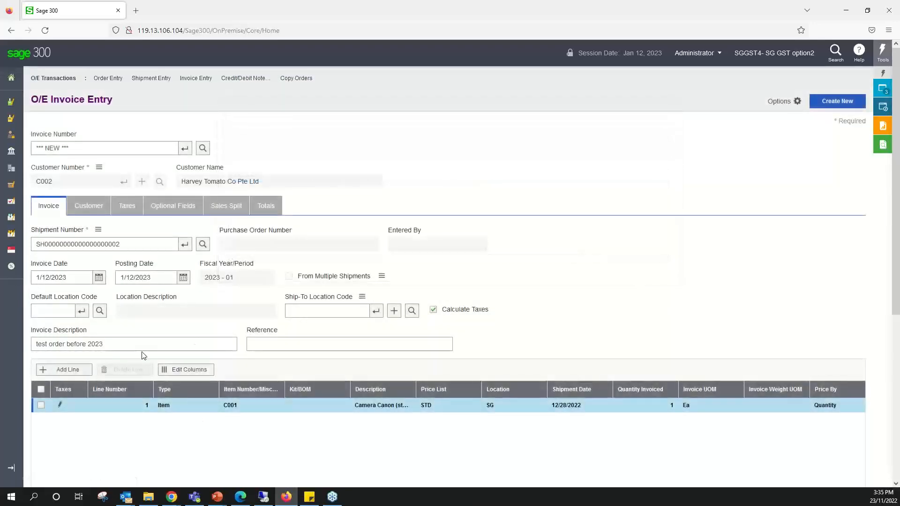
scroll(143, 365, down, 2)
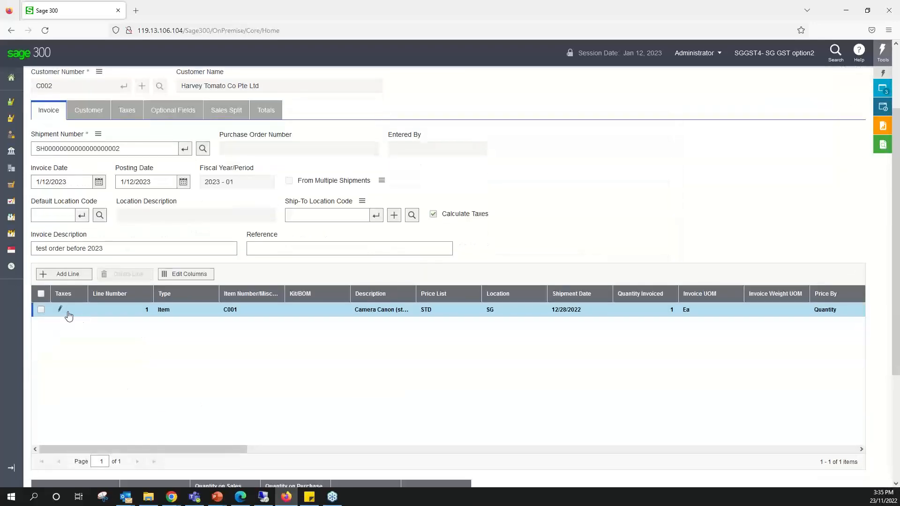
Change the tax class of item C001's line to 8, SR- Standard Rated (8%), in its detail taxes
click(60, 312)
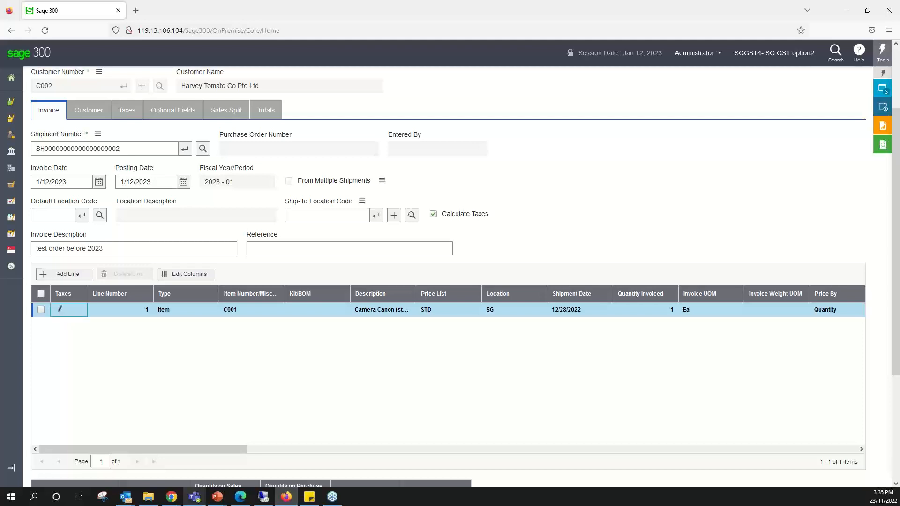
scroll(385, 302, up, 2)
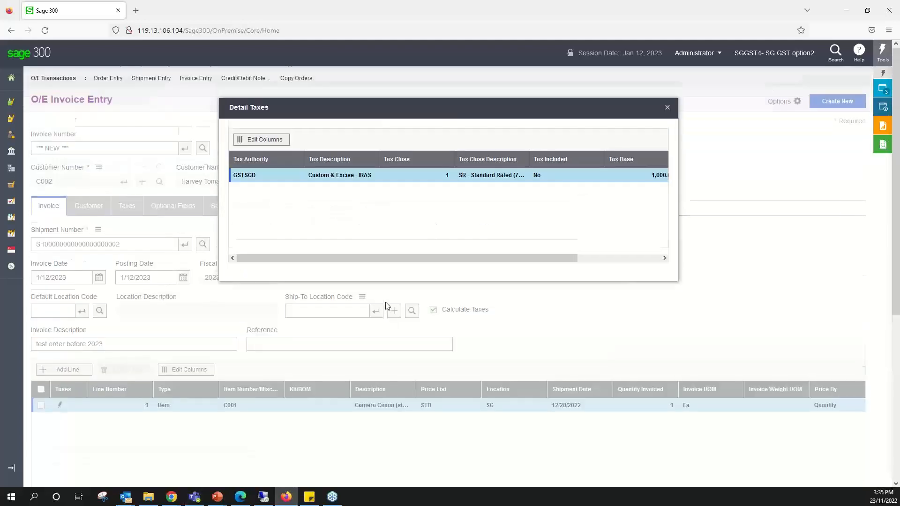
click(445, 176)
click(443, 175)
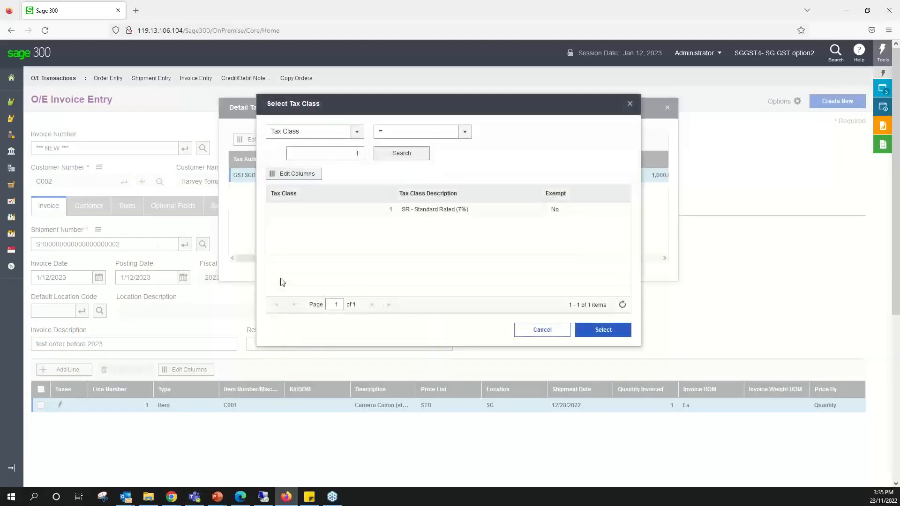
double_click(358, 154)
text(8)
click(388, 158)
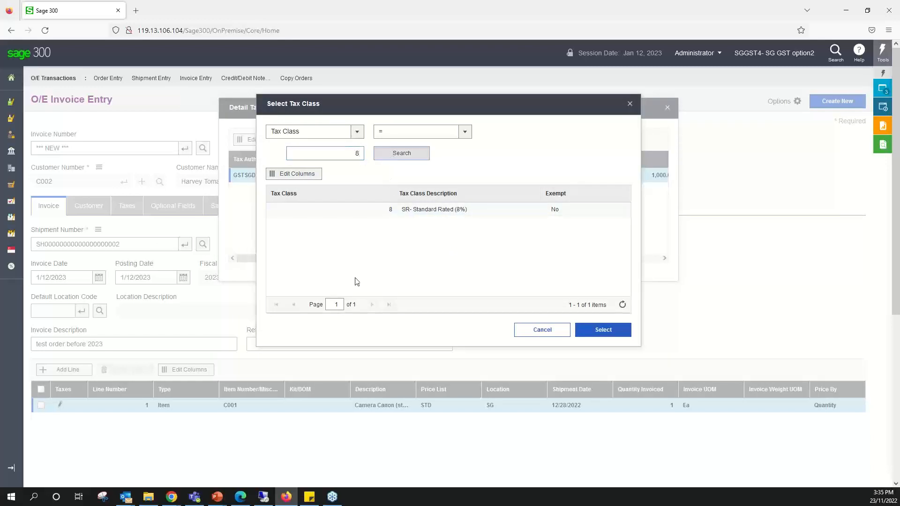
click(391, 215)
click(609, 332)
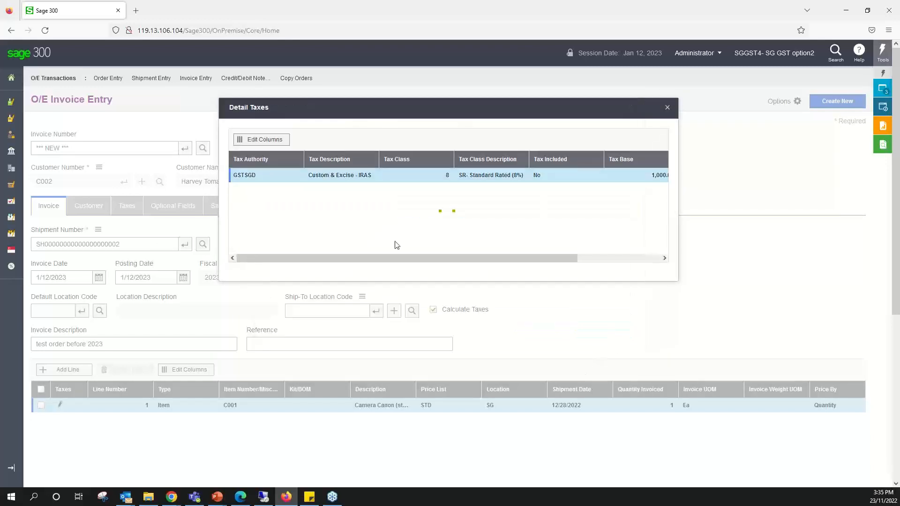
click(667, 108)
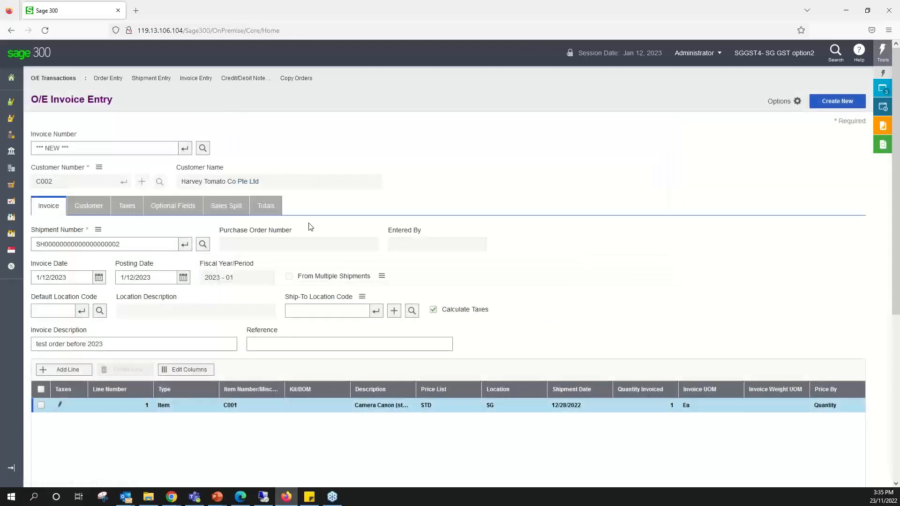
Review the excluded tax, total tax and amount due in the invoice totals
scroll(310, 227, down, 1)
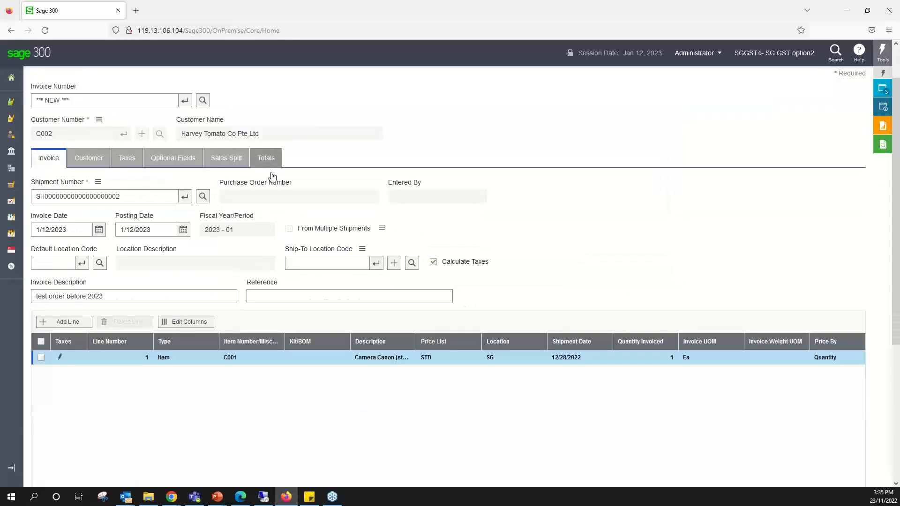
click(272, 172)
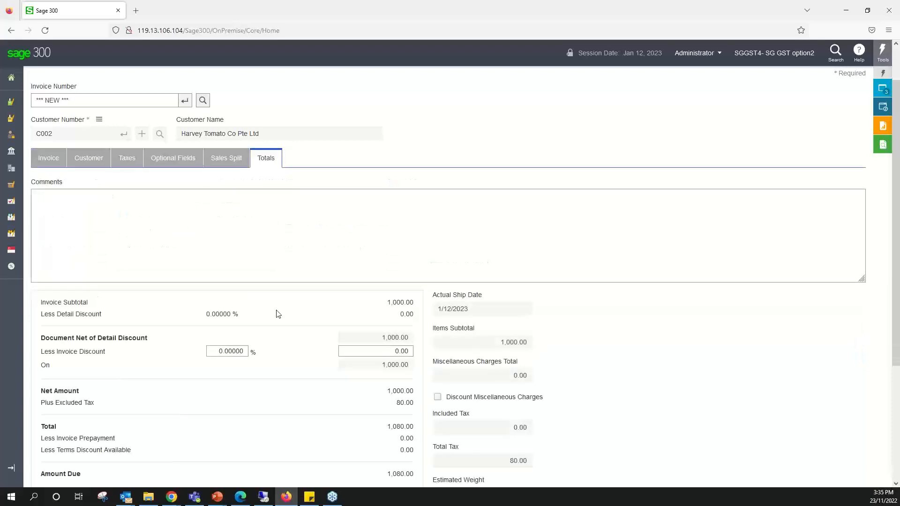
scroll(278, 314, down, 1)
scroll(278, 314, down, 1)
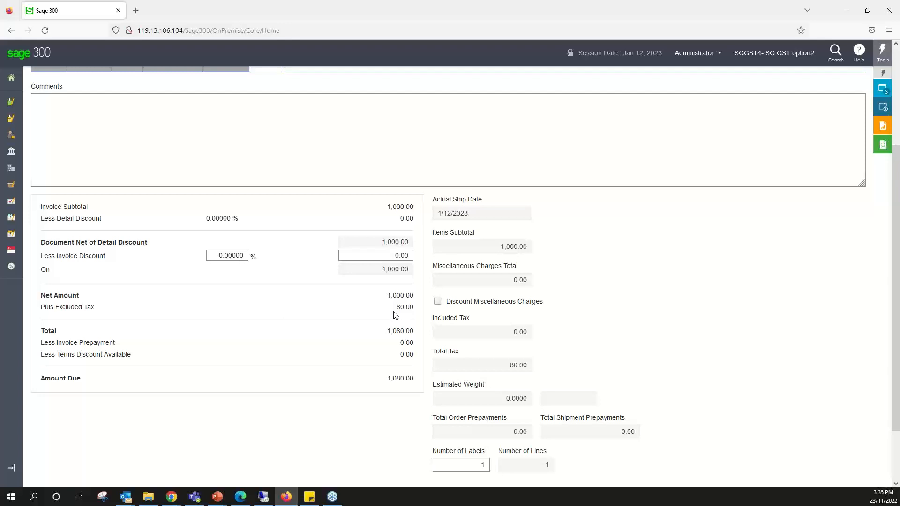
scroll(395, 314, up, 3)
Set the tax class of item C001's line to 1 in its detail taxes and check the invoice totals
click(52, 208)
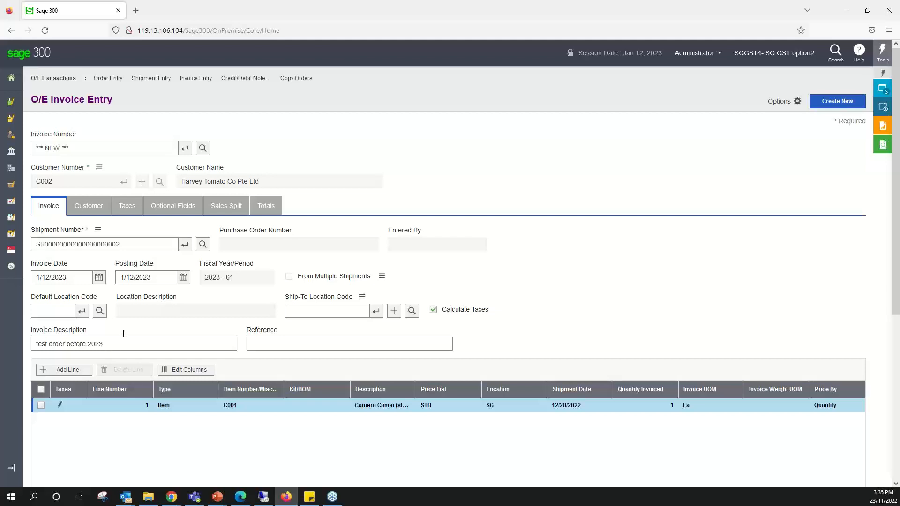
click(59, 405)
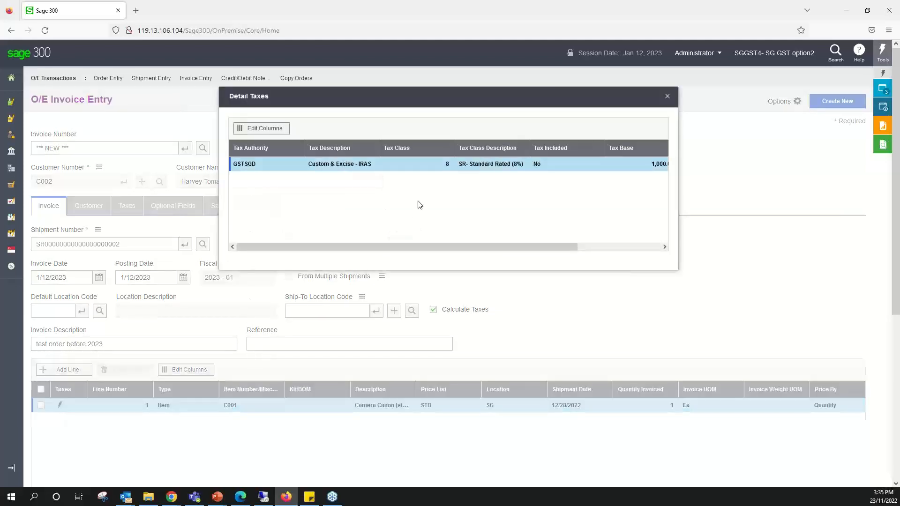
click(434, 164)
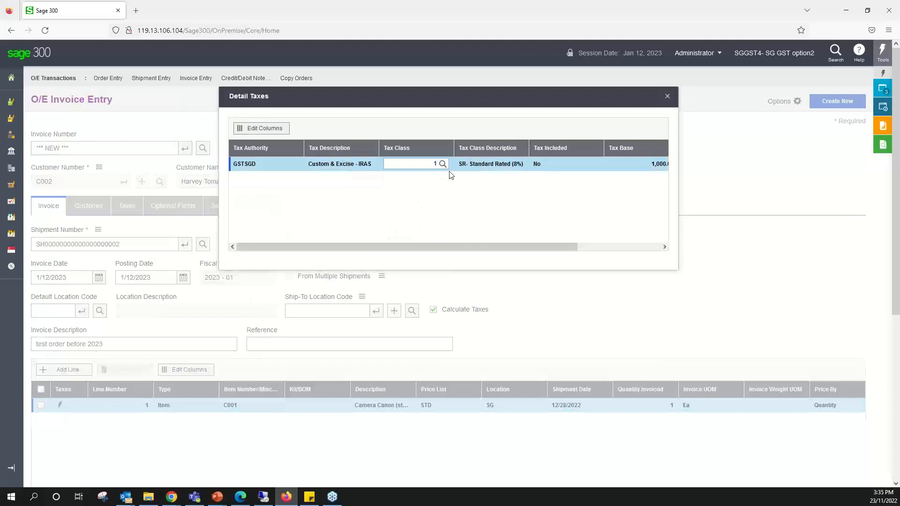
click(608, 246)
click(668, 96)
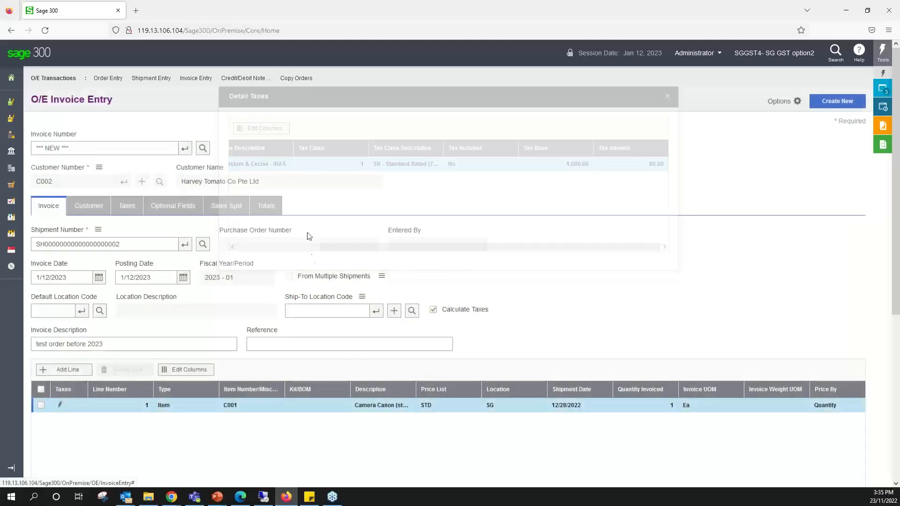
click(266, 206)
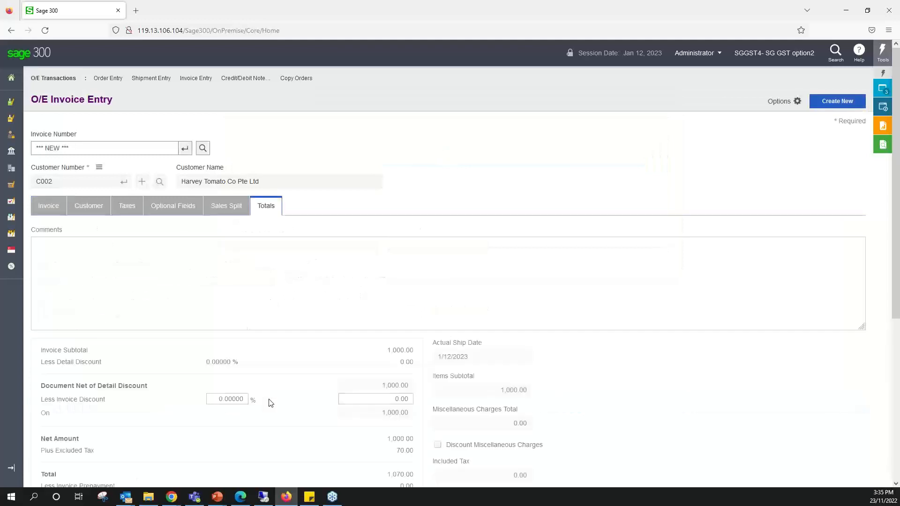
Post the invoice for the shipment and decline printing it
click(47, 206)
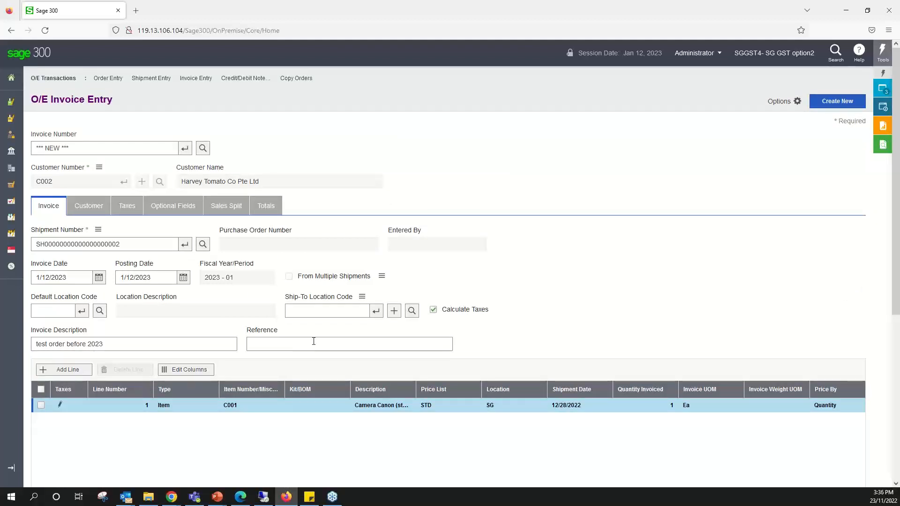
scroll(313, 341, down, 4)
scroll(733, 379, down, 2)
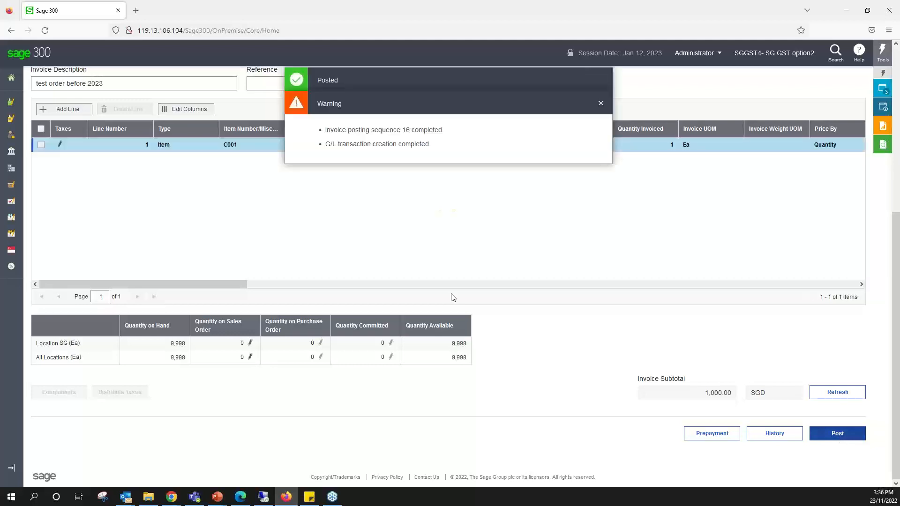
click(601, 103)
scroll(440, 230, up, 5)
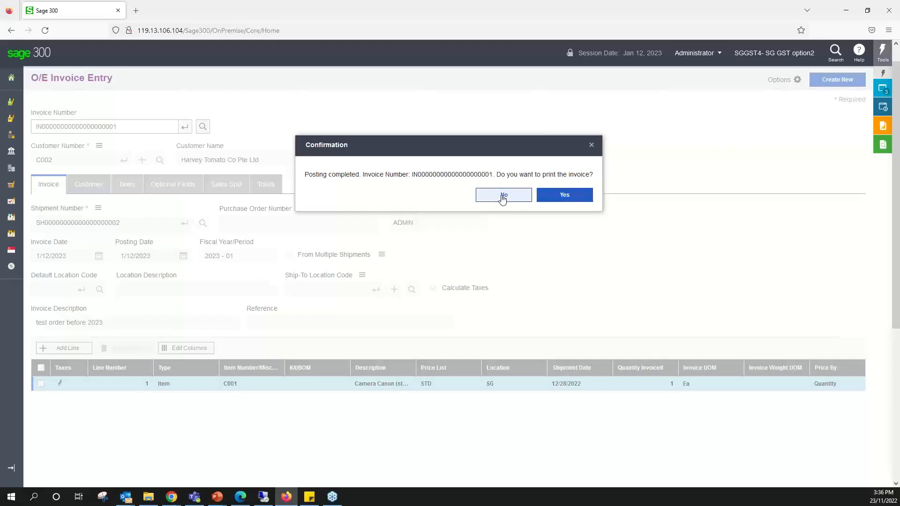
drag(413, 173, 494, 174)
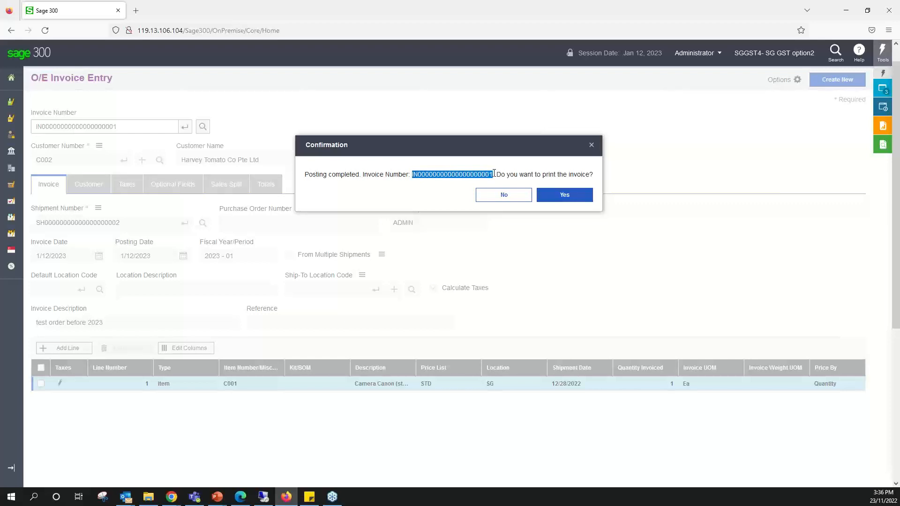
click(500, 194)
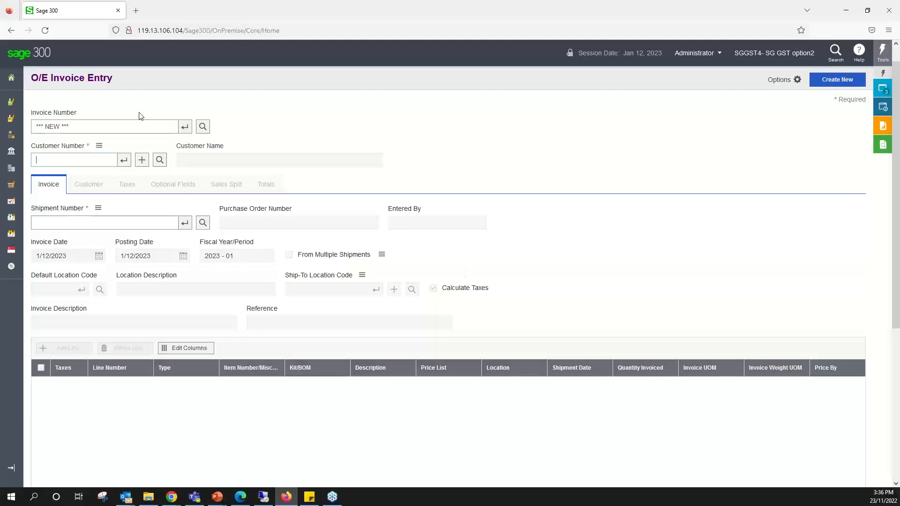
Open the Tax Tracking report from Tax Services, starting at tax authority GSTSGD with amounts in Tax Reporting Currency
mouse_move(22, 274)
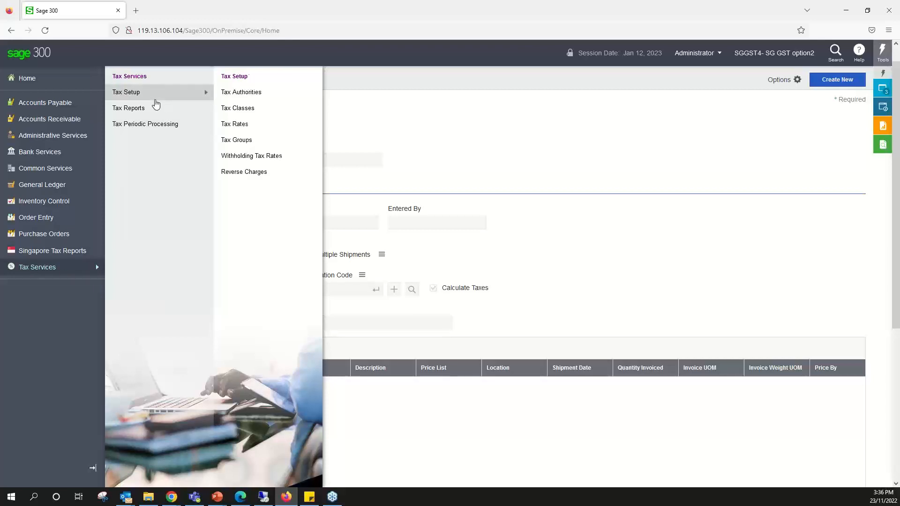
mouse_move(150, 112)
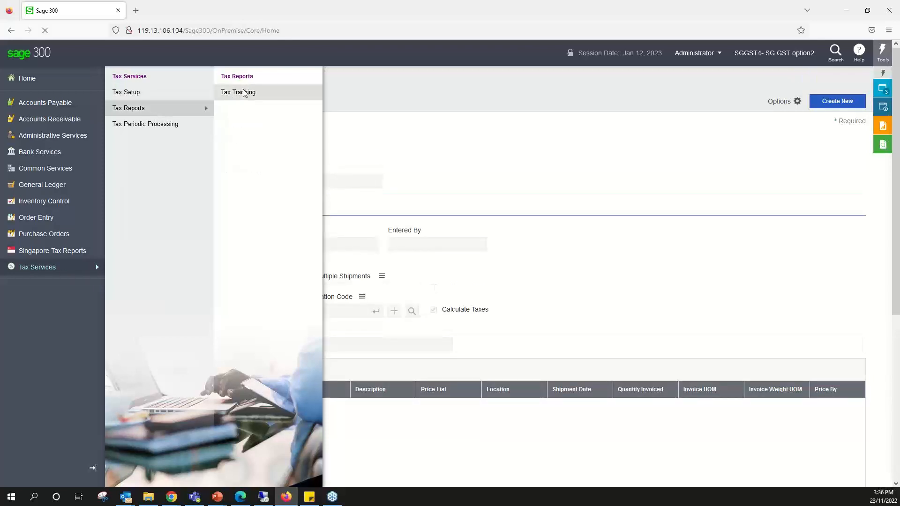
click(243, 93)
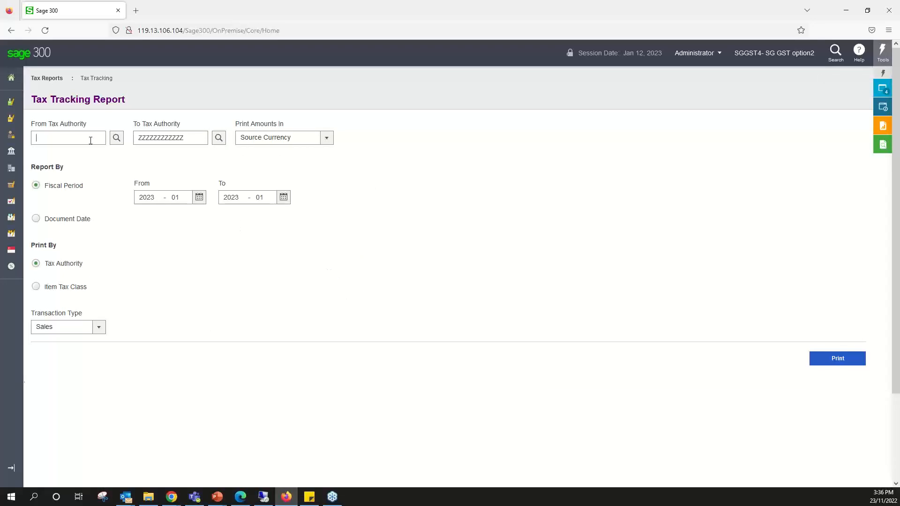
text(STSG)
key(Tab)
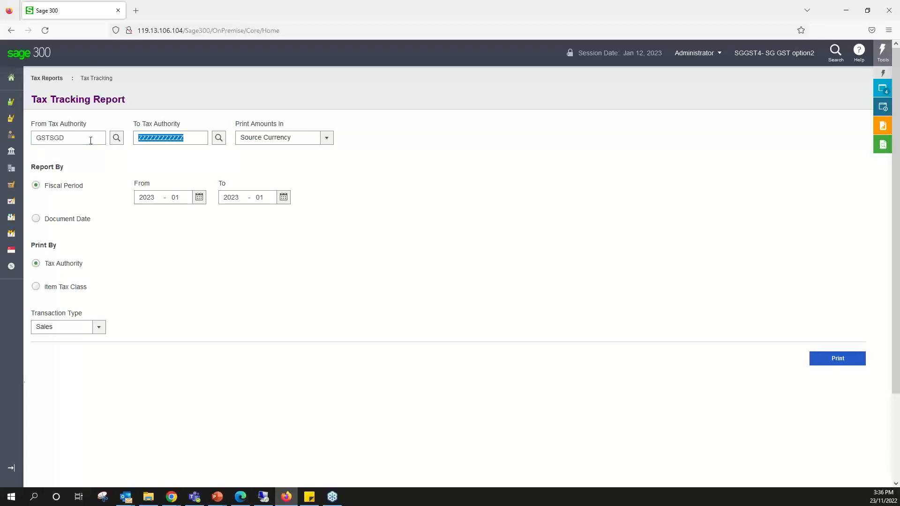
click(326, 138)
click(275, 180)
Start the report's fiscal period range at 2022 - 12, group it by item tax class, and print it
click(199, 198)
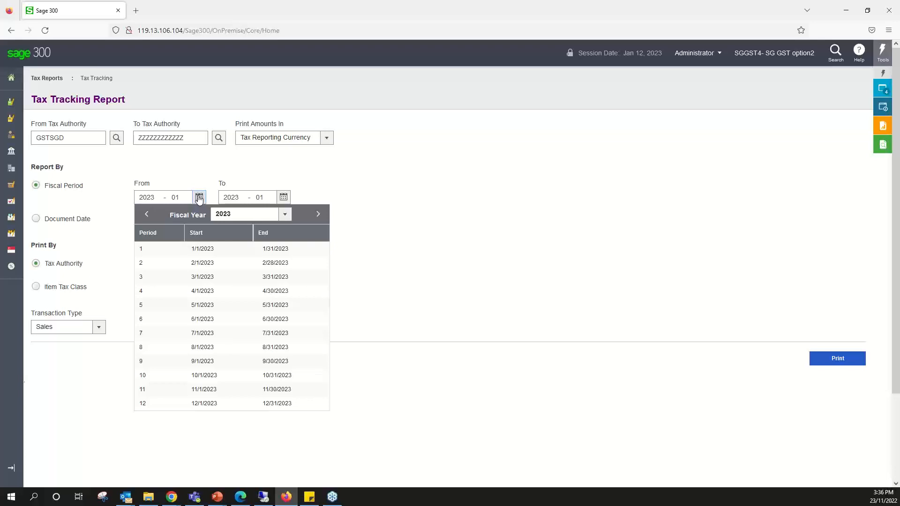
click(284, 214)
click(223, 295)
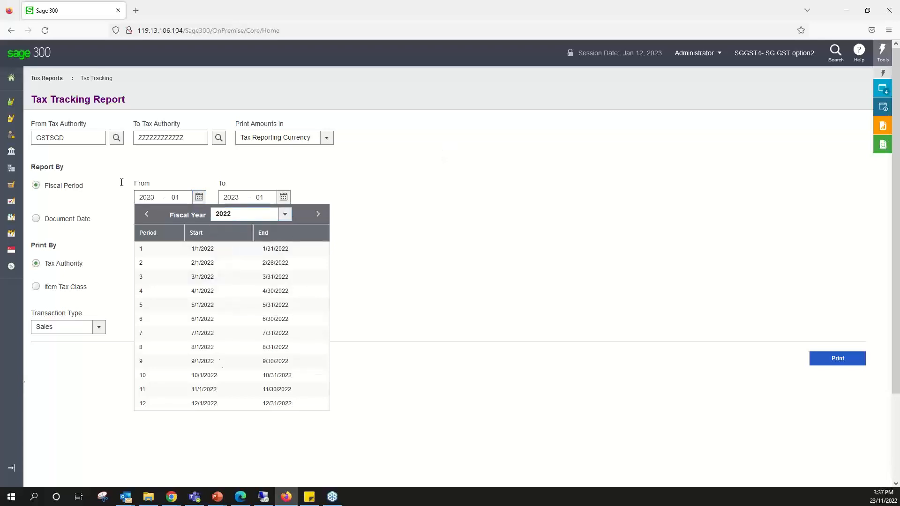
click(201, 404)
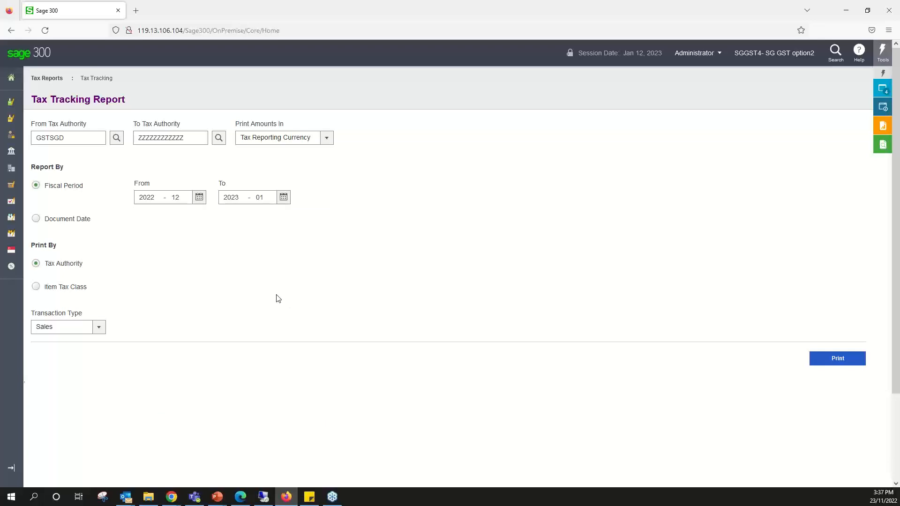
click(35, 286)
click(830, 377)
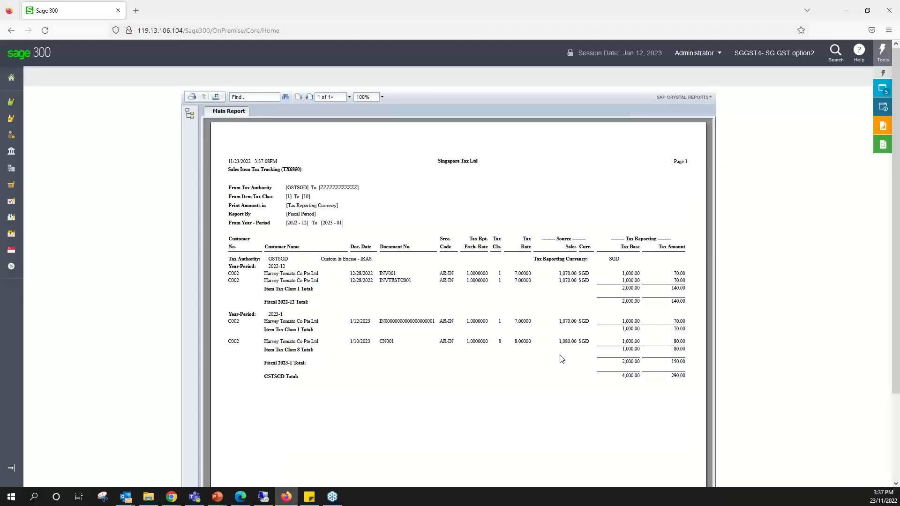
Examine the posted invoice's tax class, tax rate and tax amount in the Sales Item Tax Tracking report
double_click(400, 321)
scroll(489, 328, down, 3)
scroll(490, 328, up, 2)
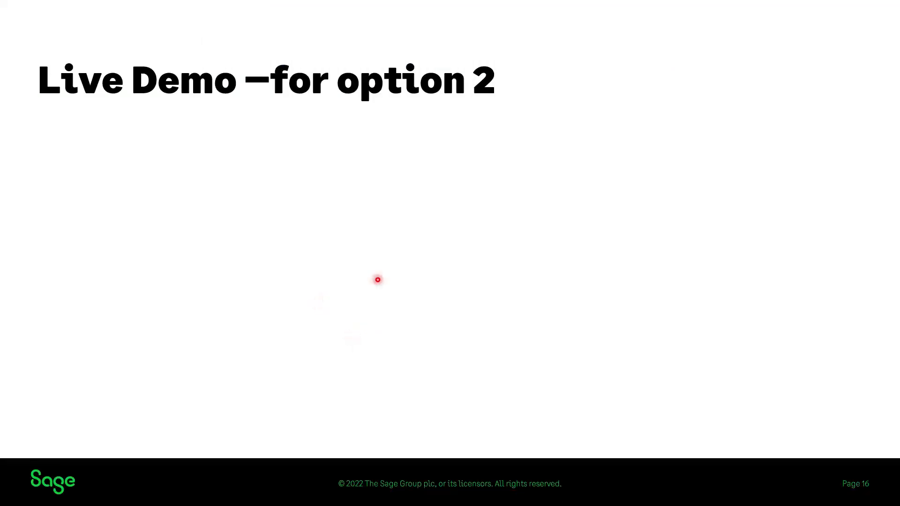
key(Right)
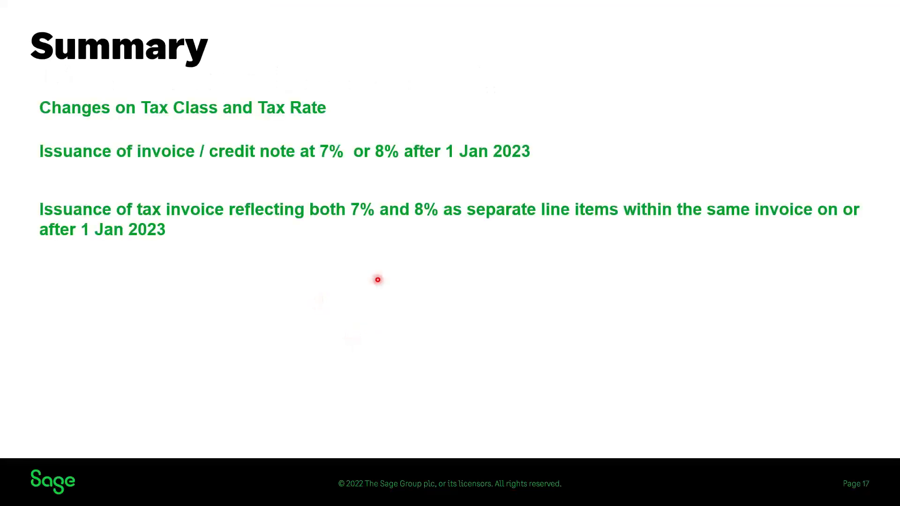